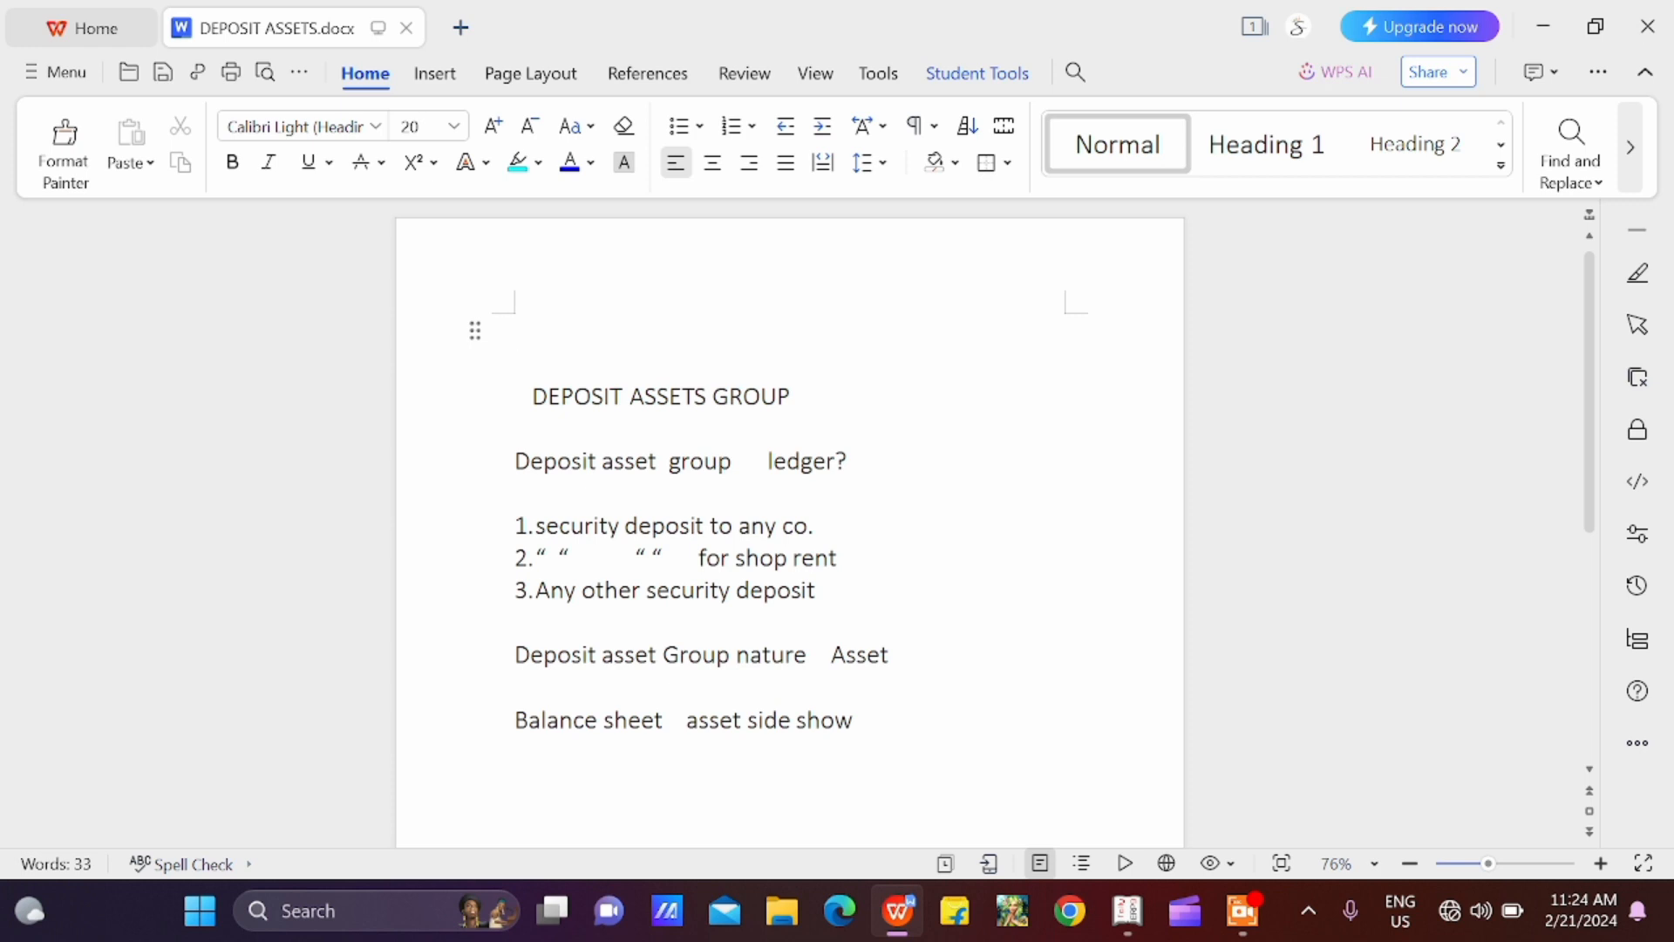
Switch to Tally.ERP 9 and open accounting voucher entry for Abc Co
mouse_move(1126, 933)
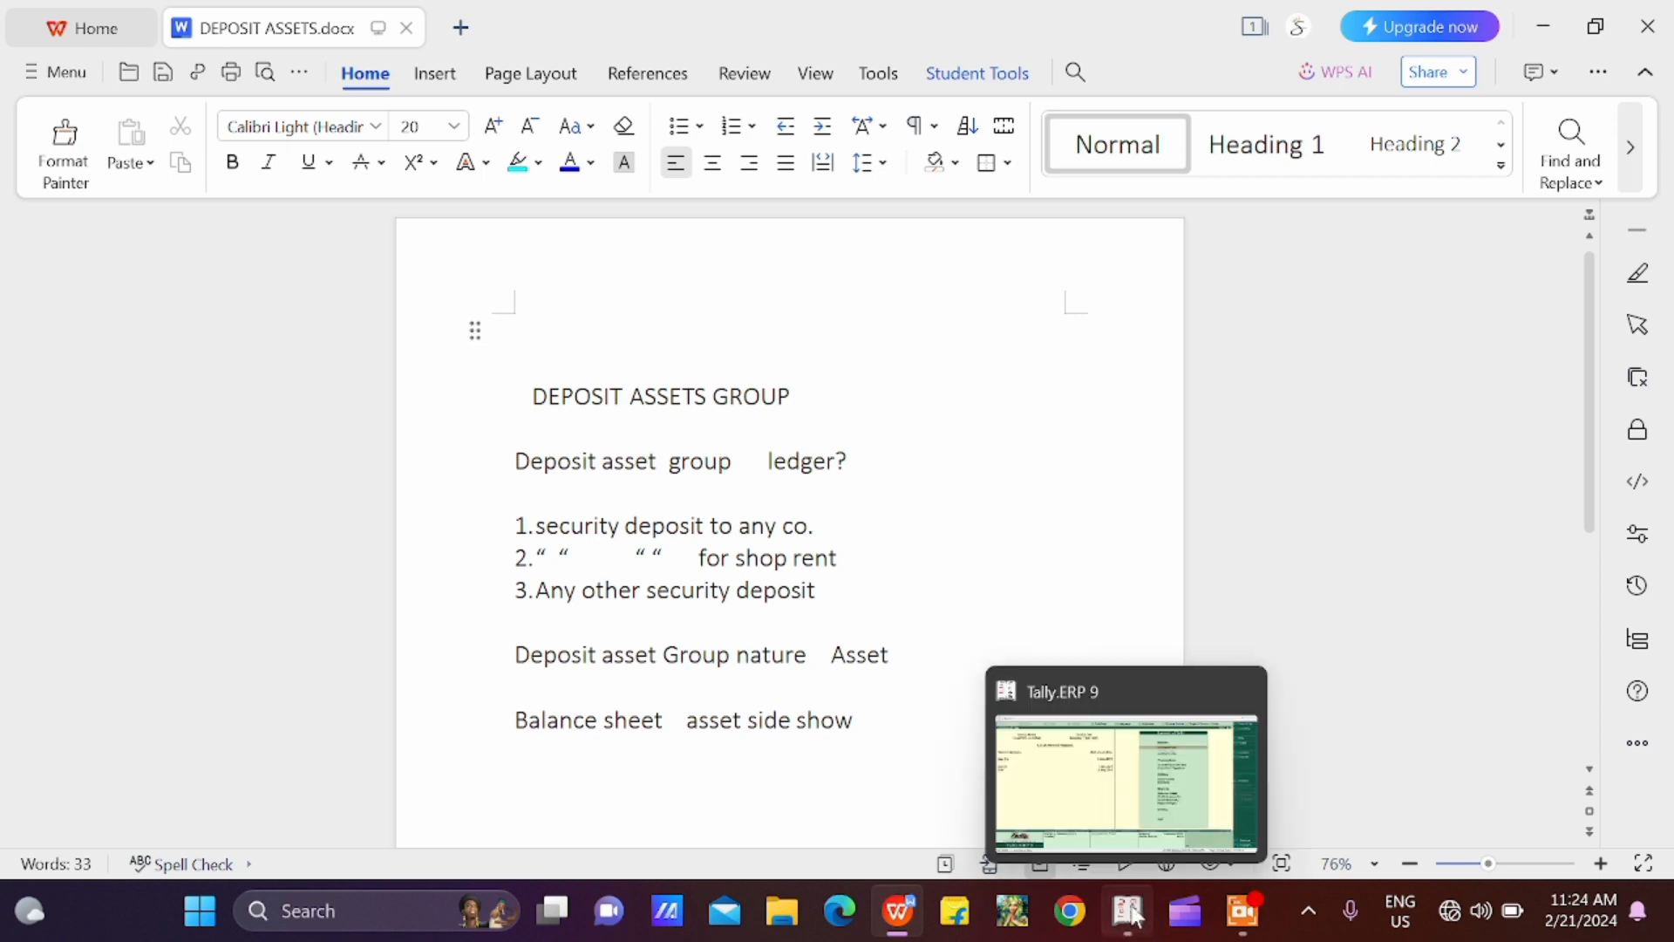
click(1127, 929)
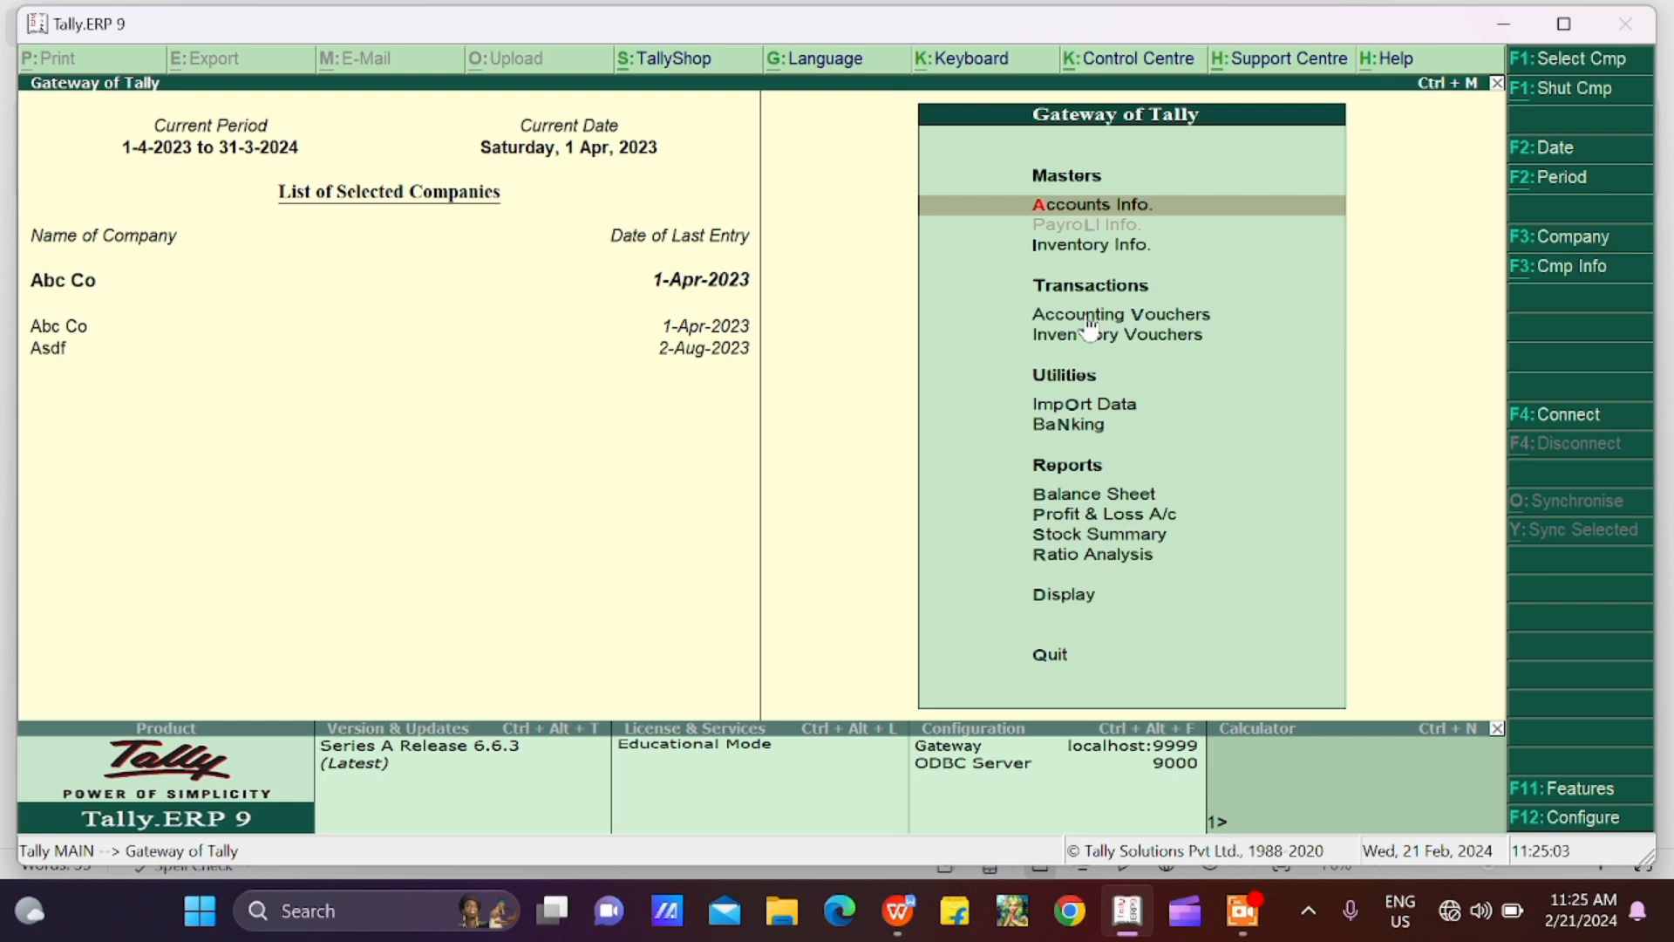
key(Down)
key(Down)
key(Down)
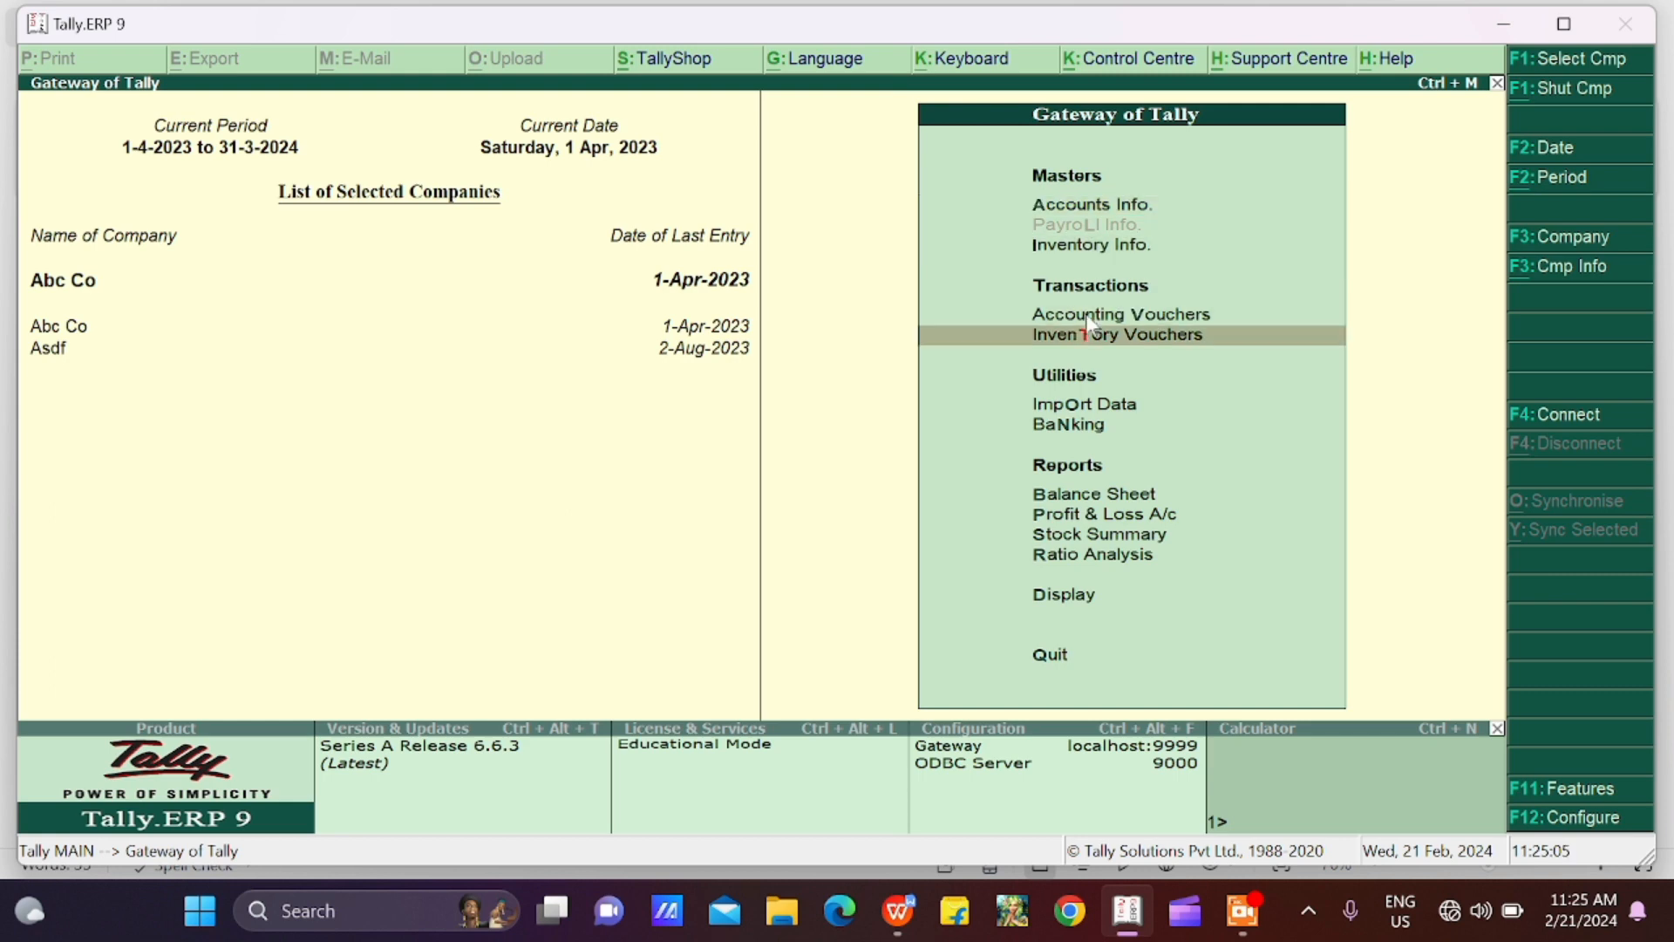
key(Up)
key(Return)
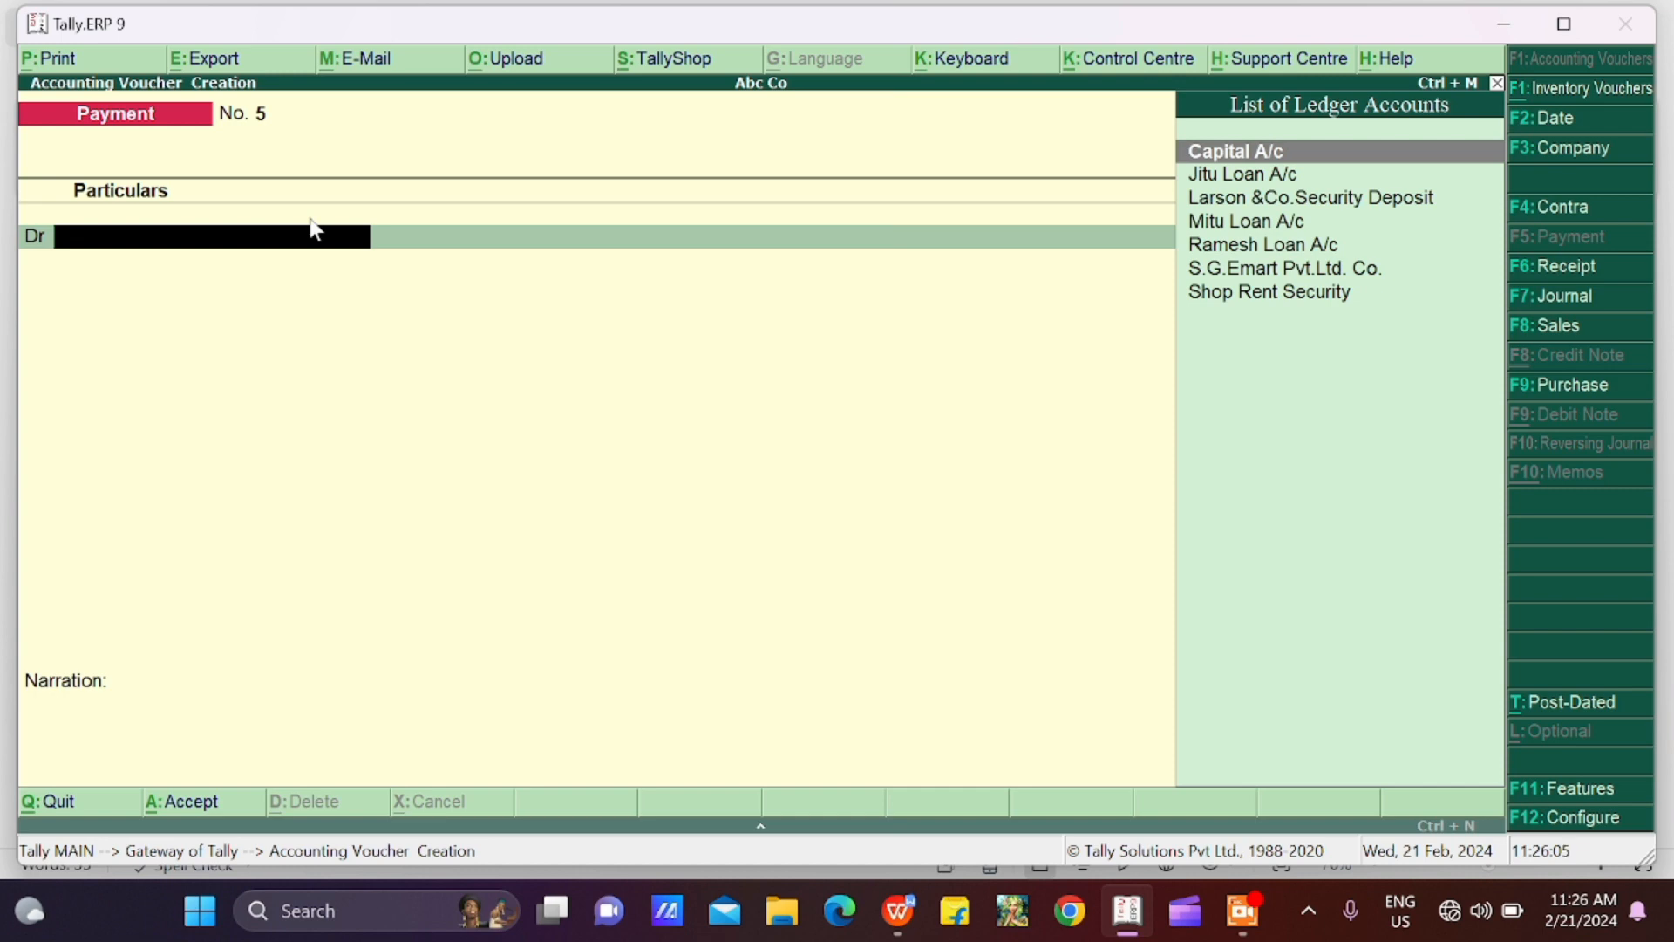
Try to create a ledger named Shop Rent Security from the payment voucher, and abandon the ledger form
key(alt+c)
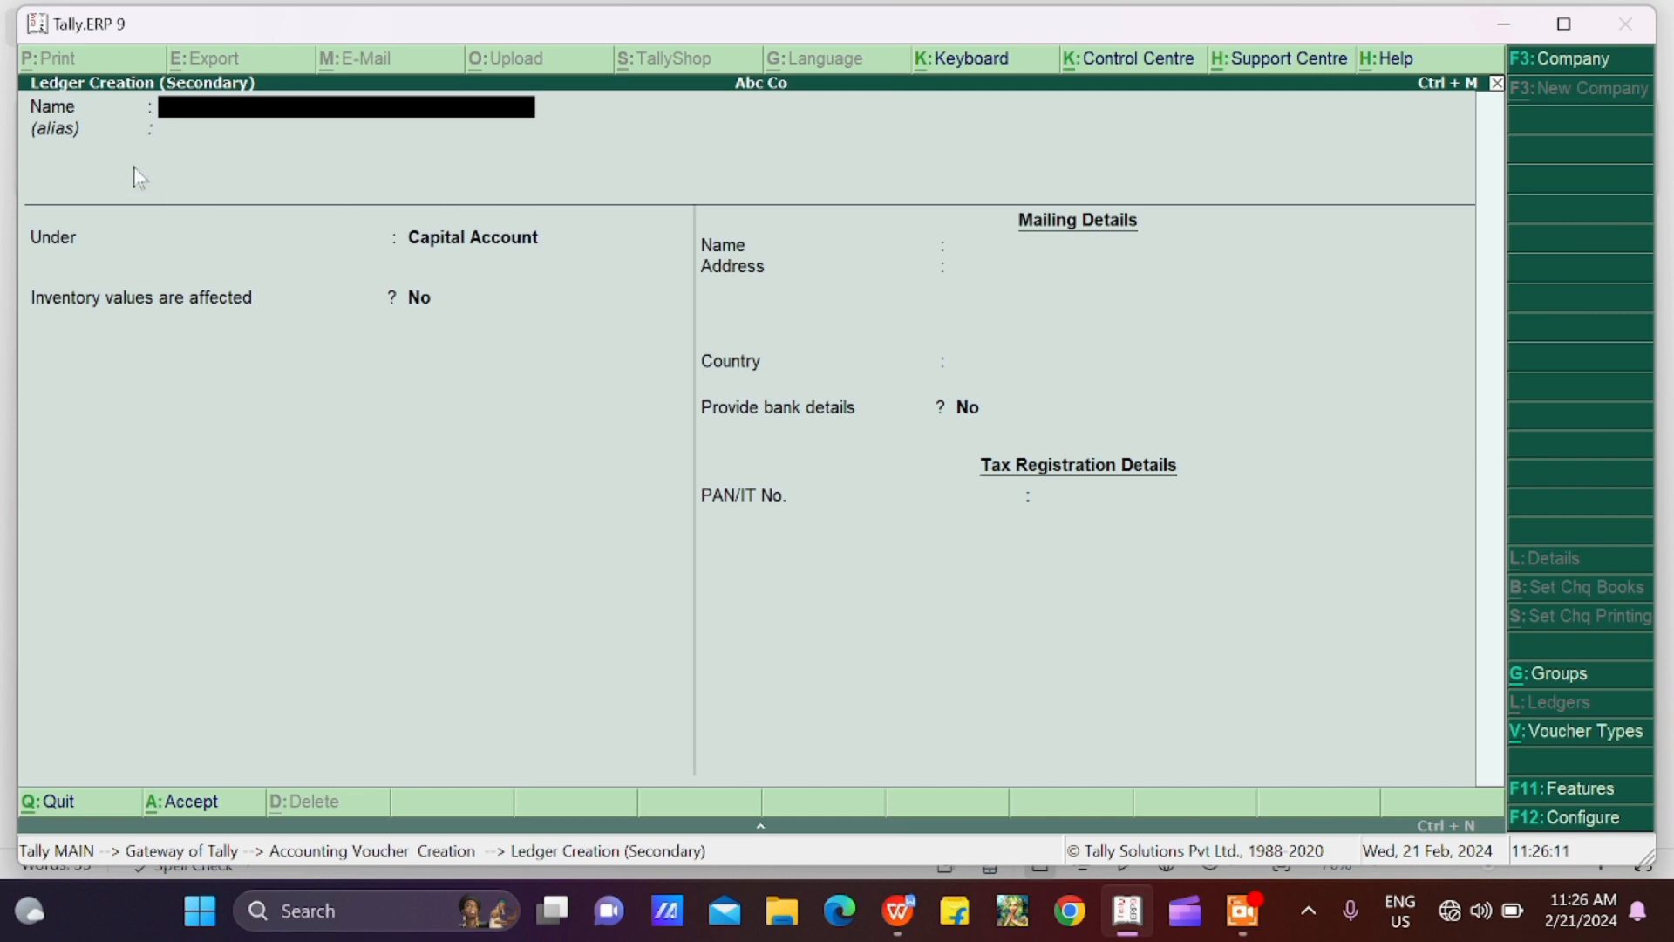
text(Shop Rent Security)
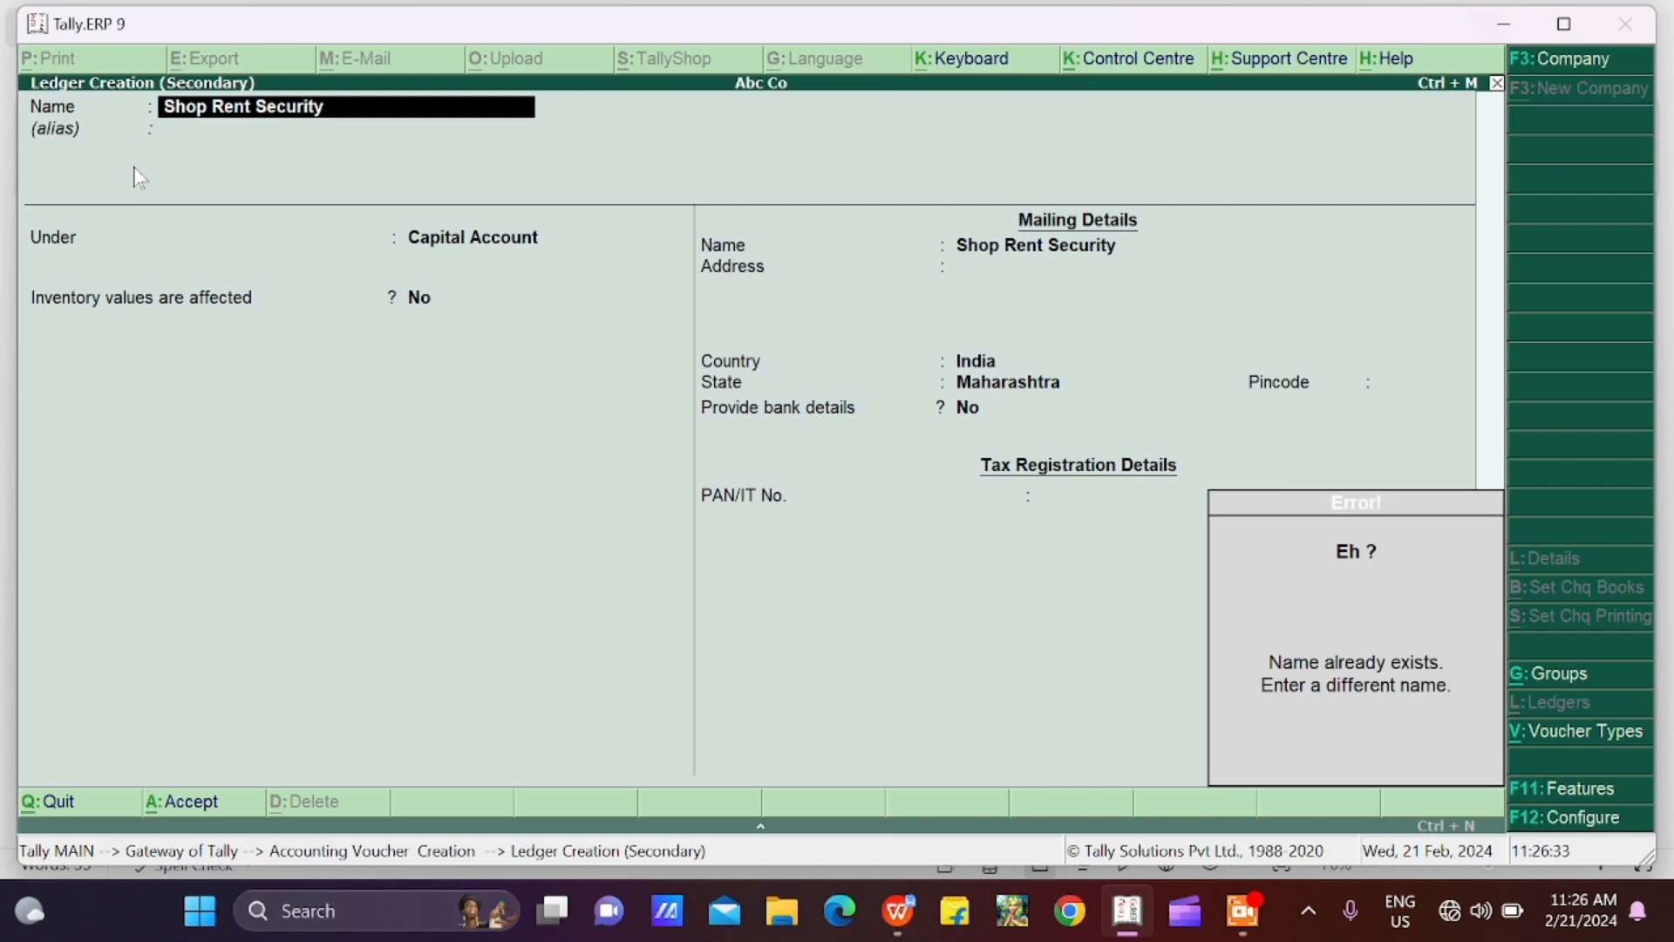
key(Escape)
key(Escape)
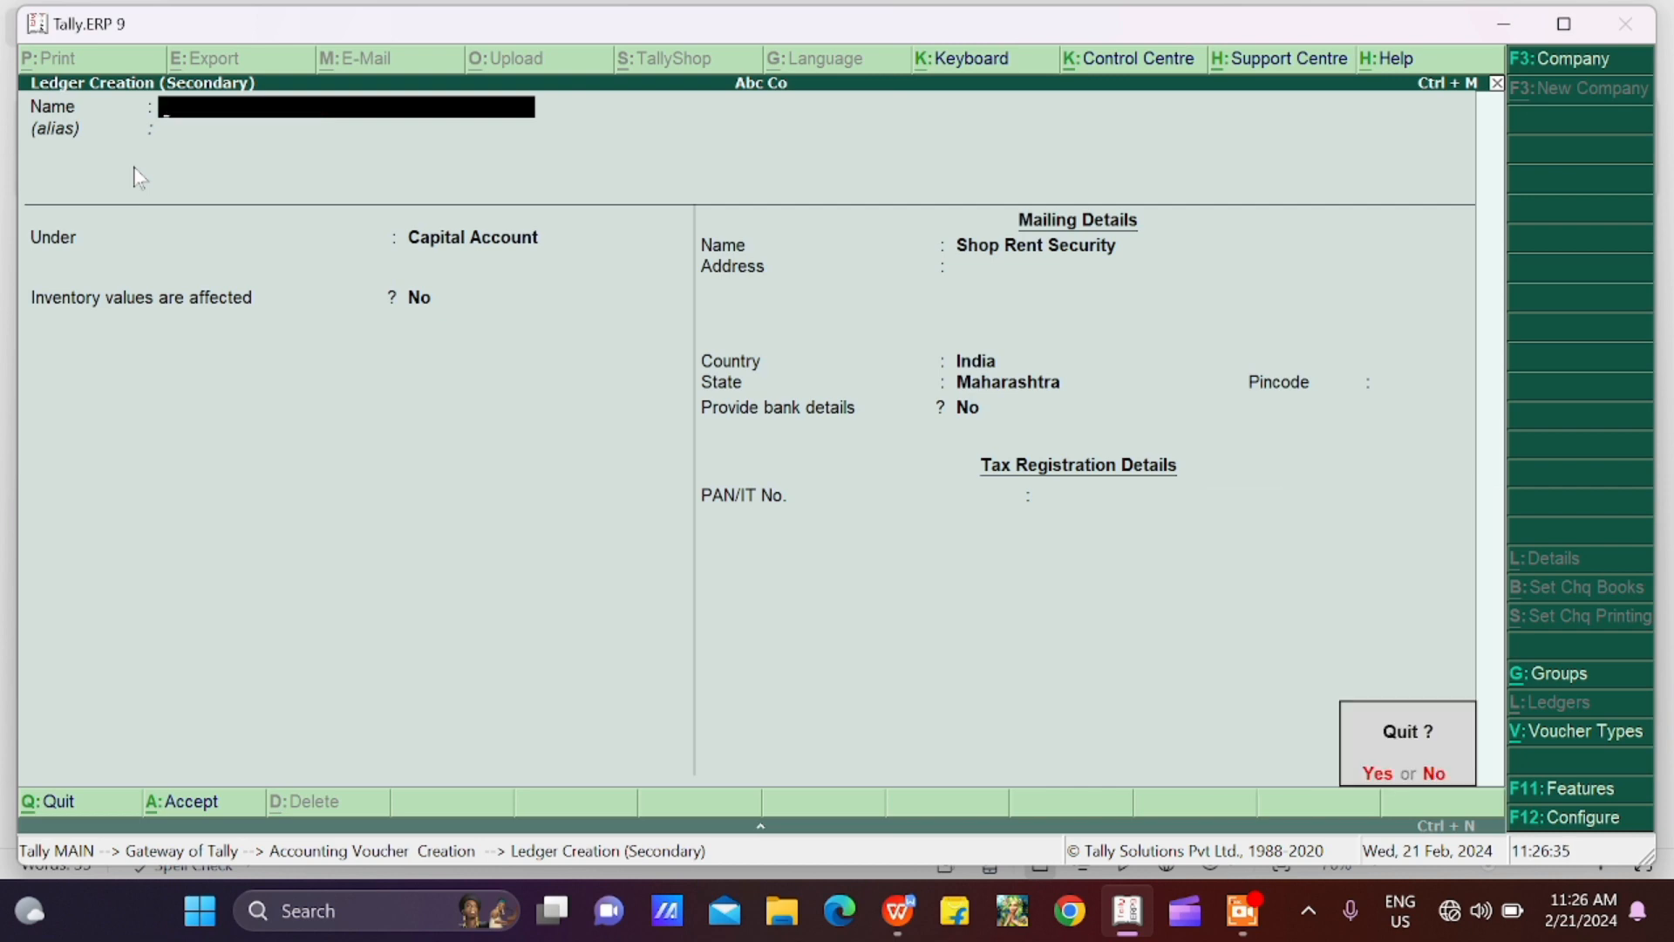
key(y)
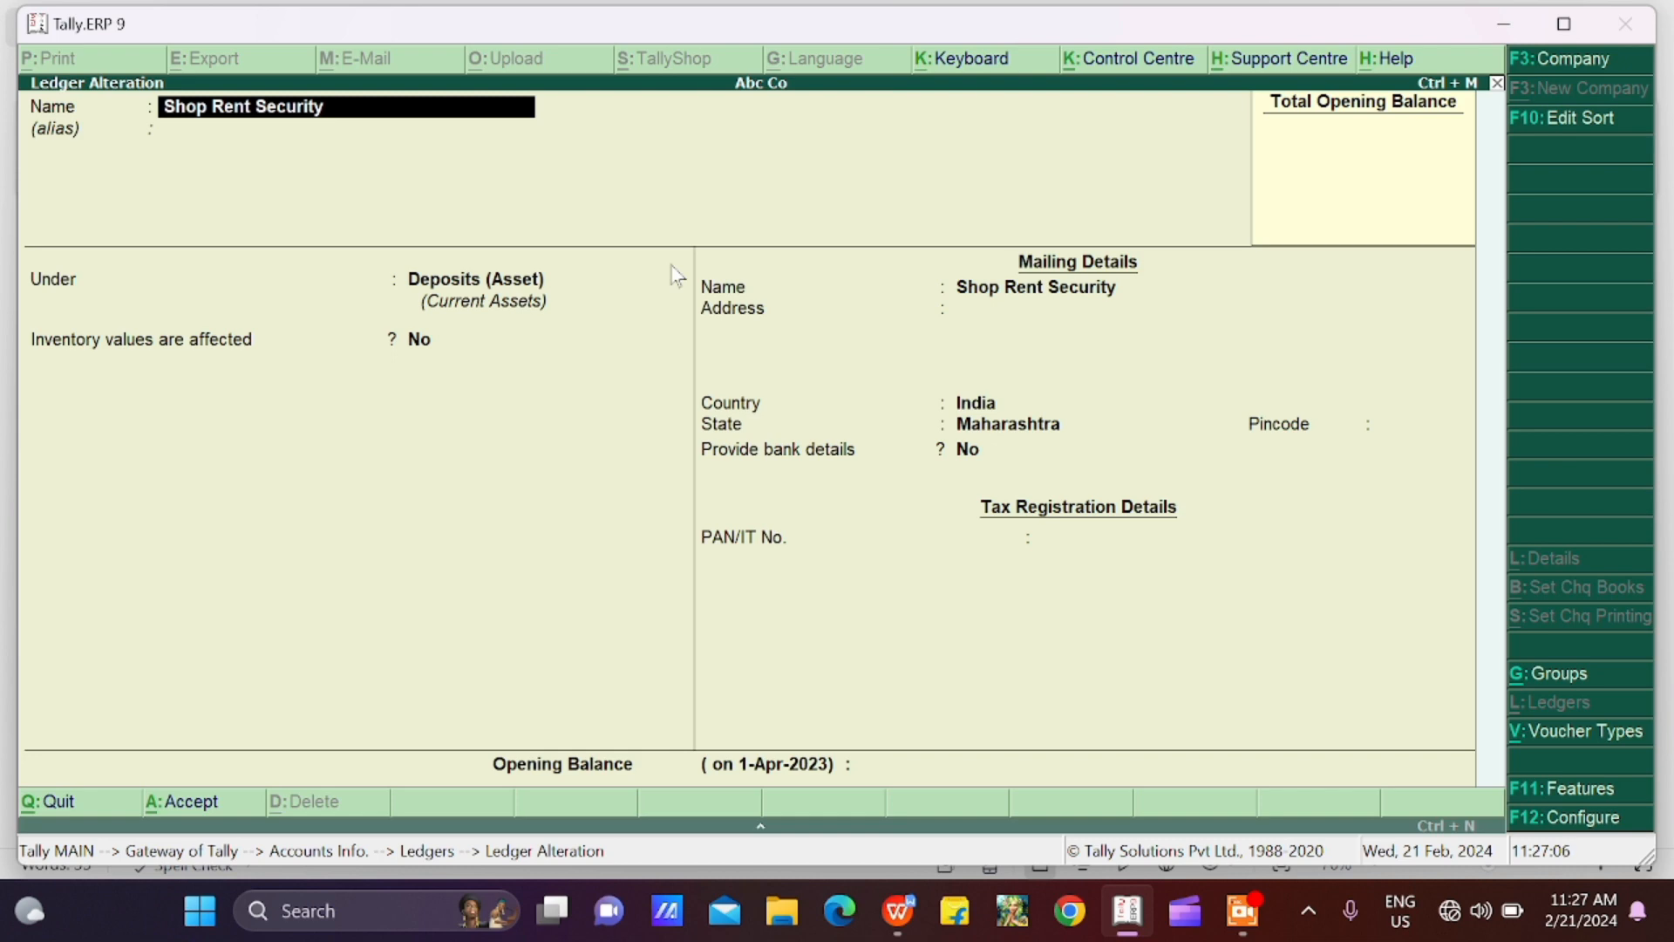
Leave the Shop Rent Security ledger, examine payment voucher 1 from the Day Book, and exit it without saving
key(fn+Escape)
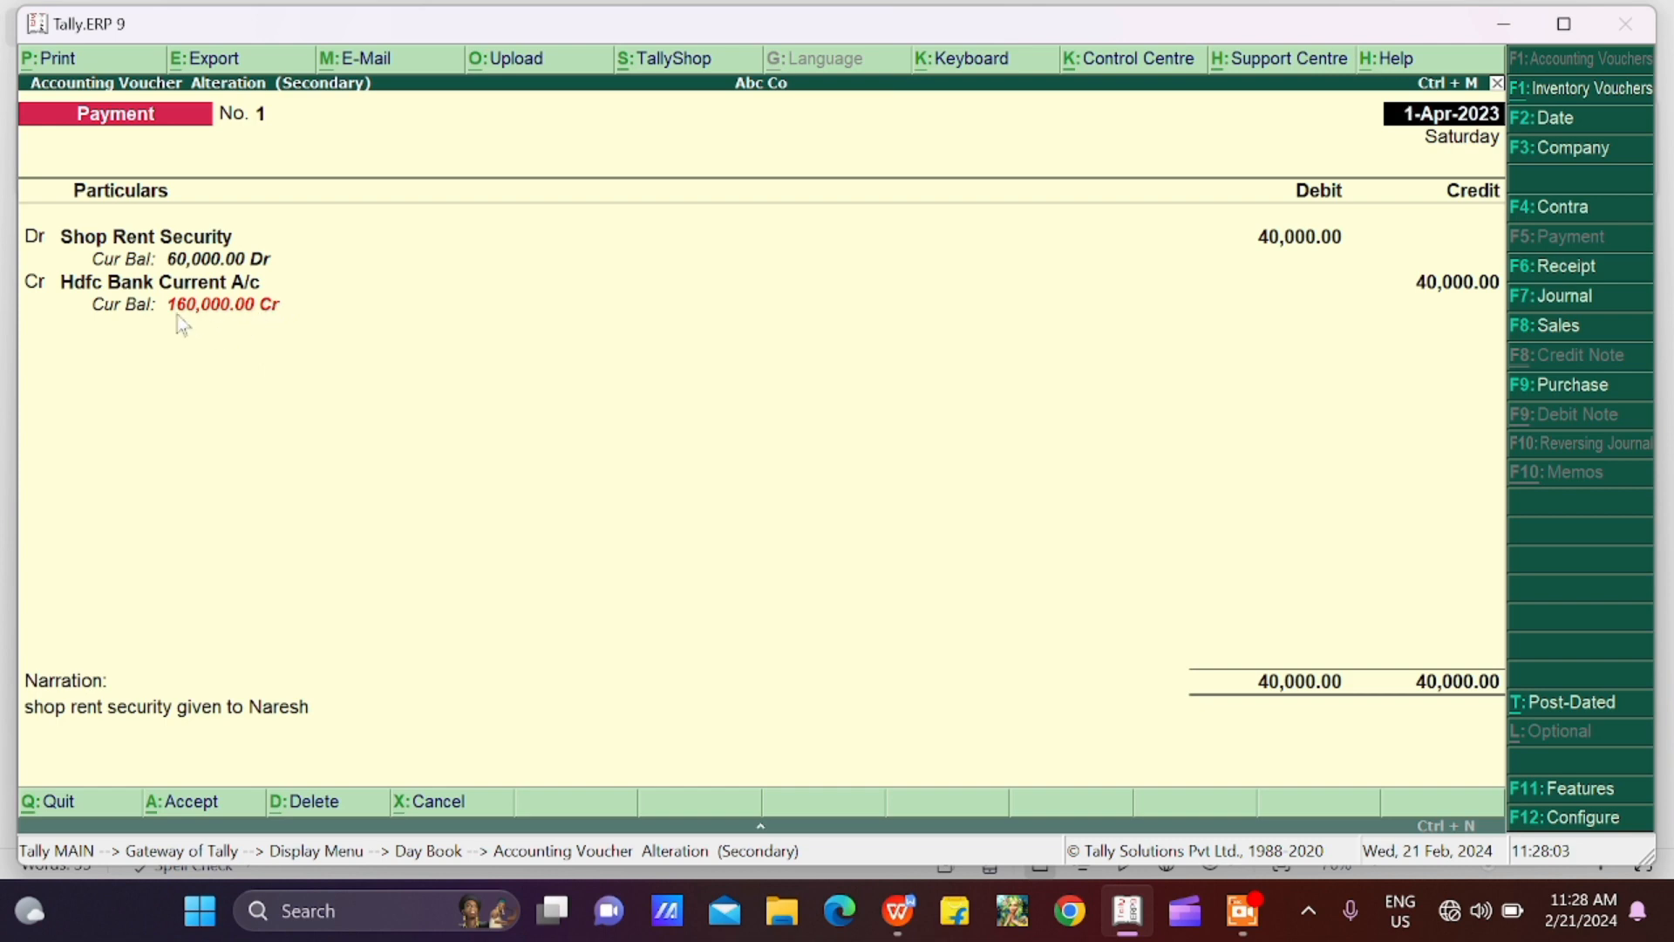
key(Escape)
key(Return)
key(Return)
key(Return)
key(Return)
key(Return)
key(Return)
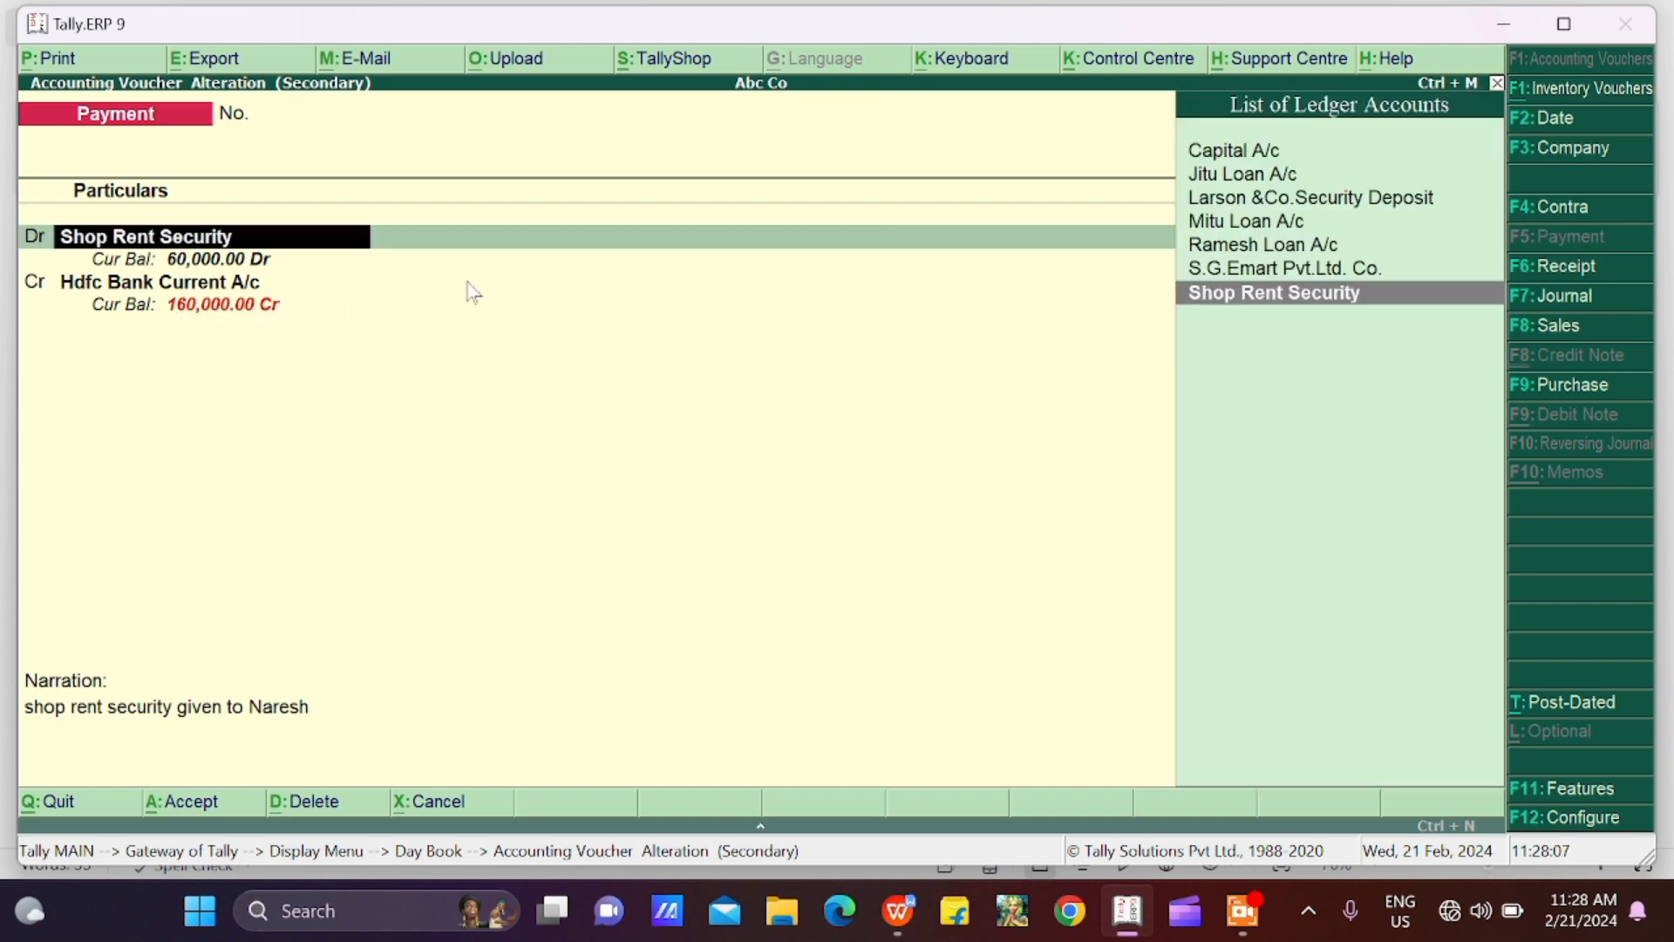
key(Return)
key(Return)
key(Return)
key(Return)
key(Return)
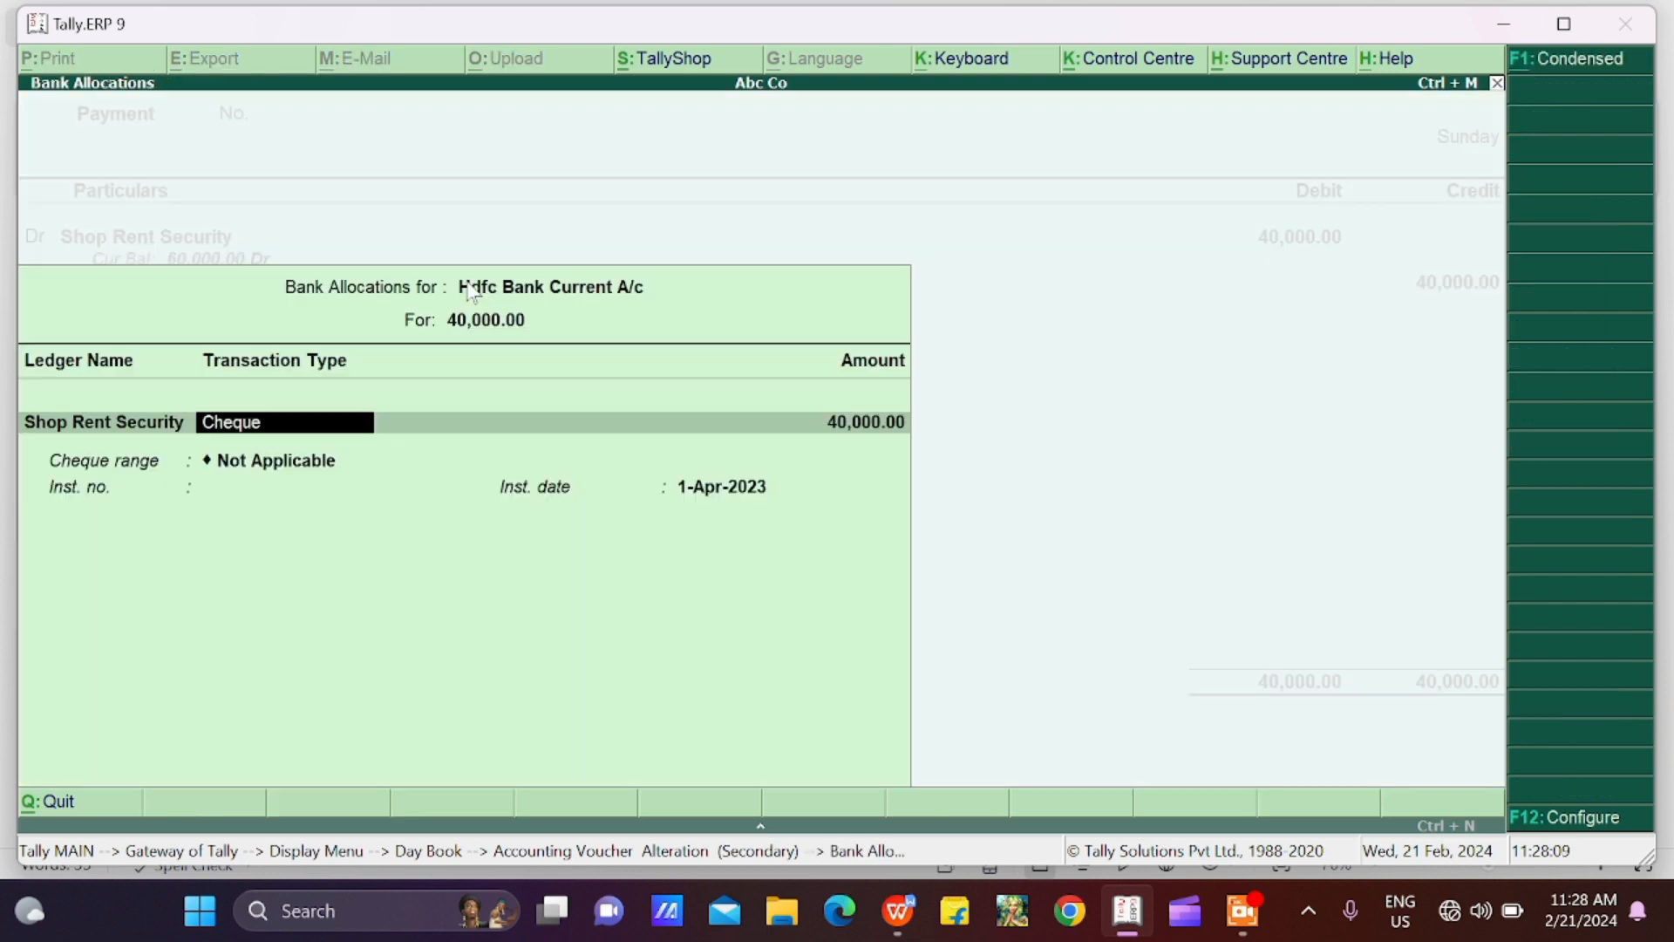
key(Return)
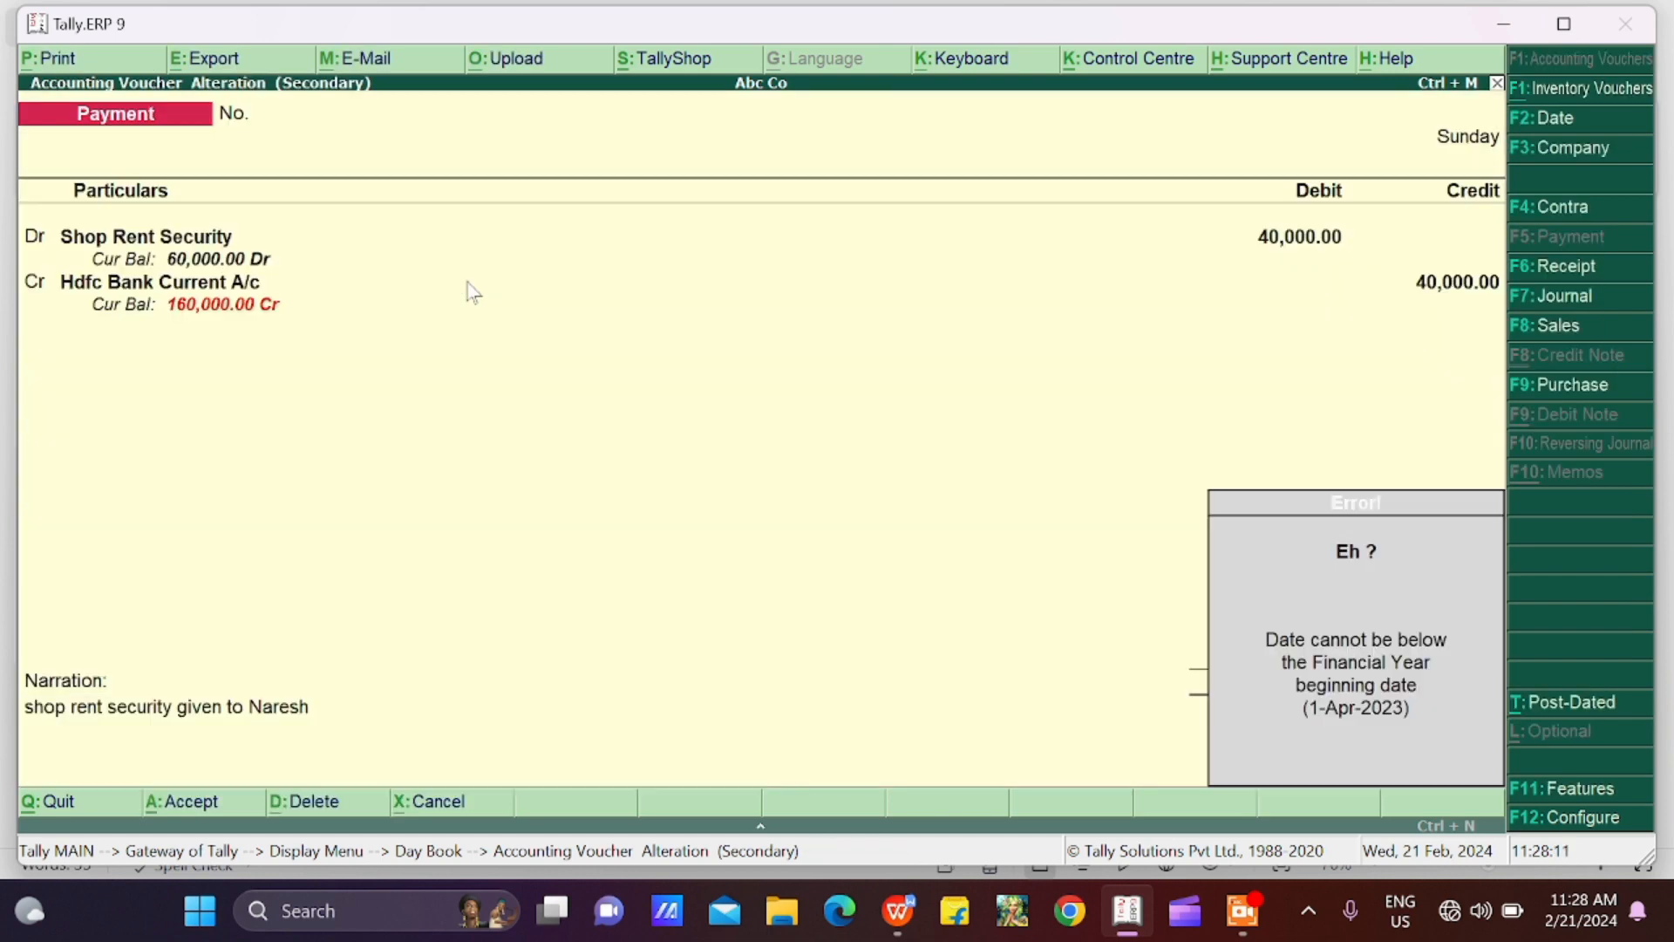
key(Return)
key(Return)
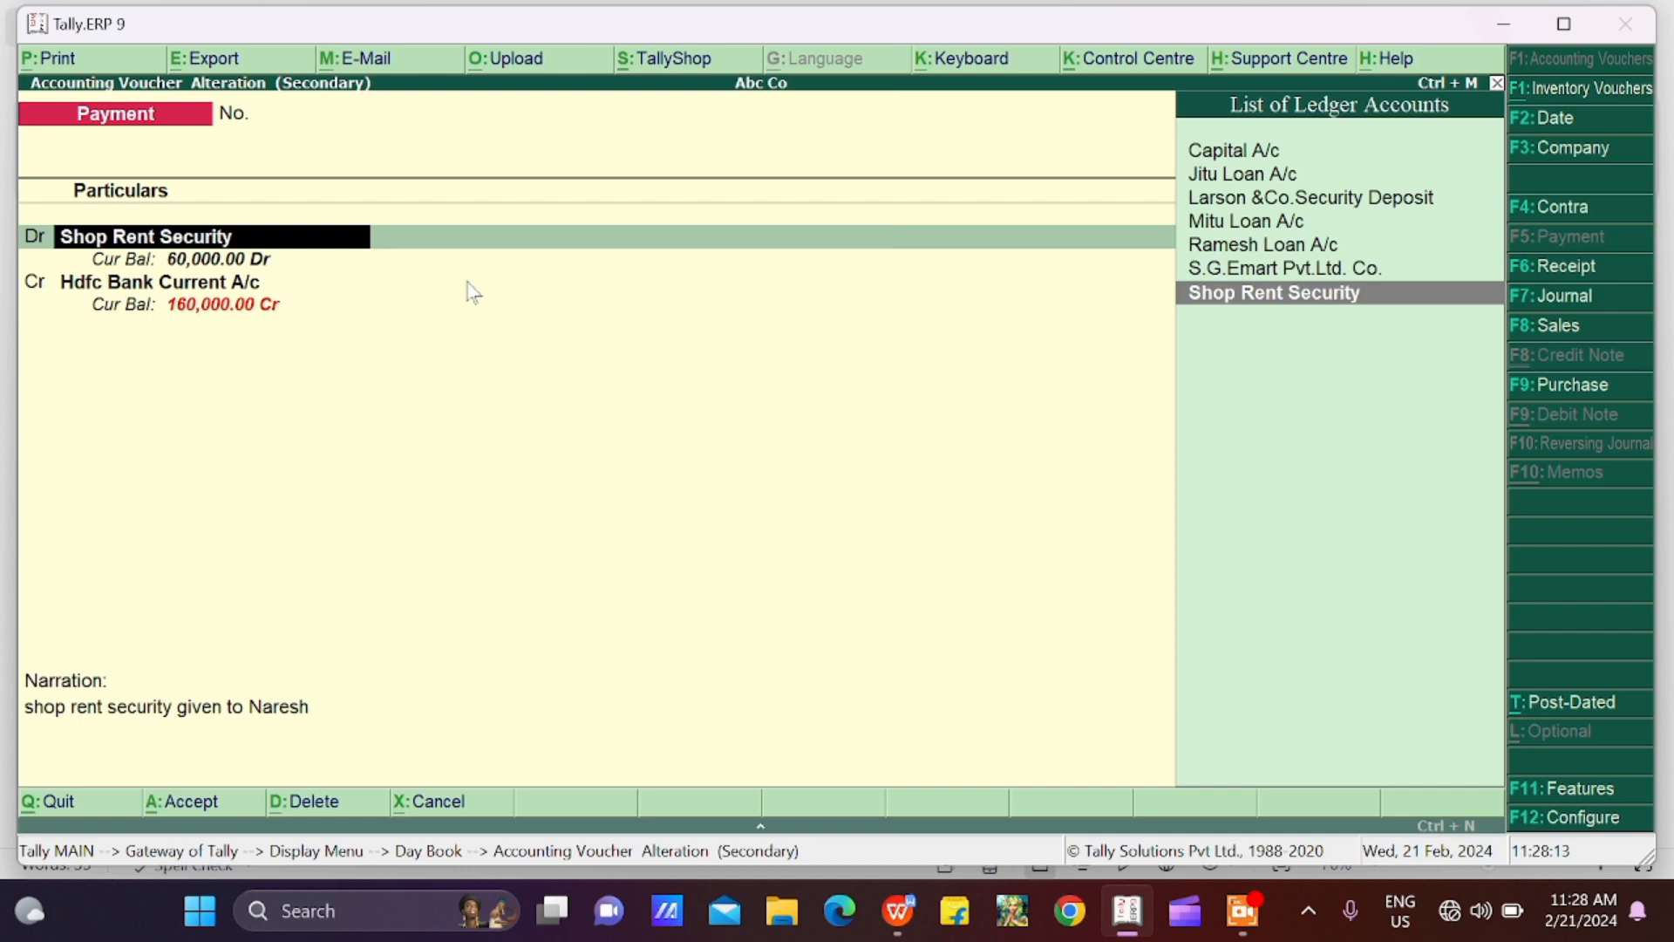
key(BackSpace)
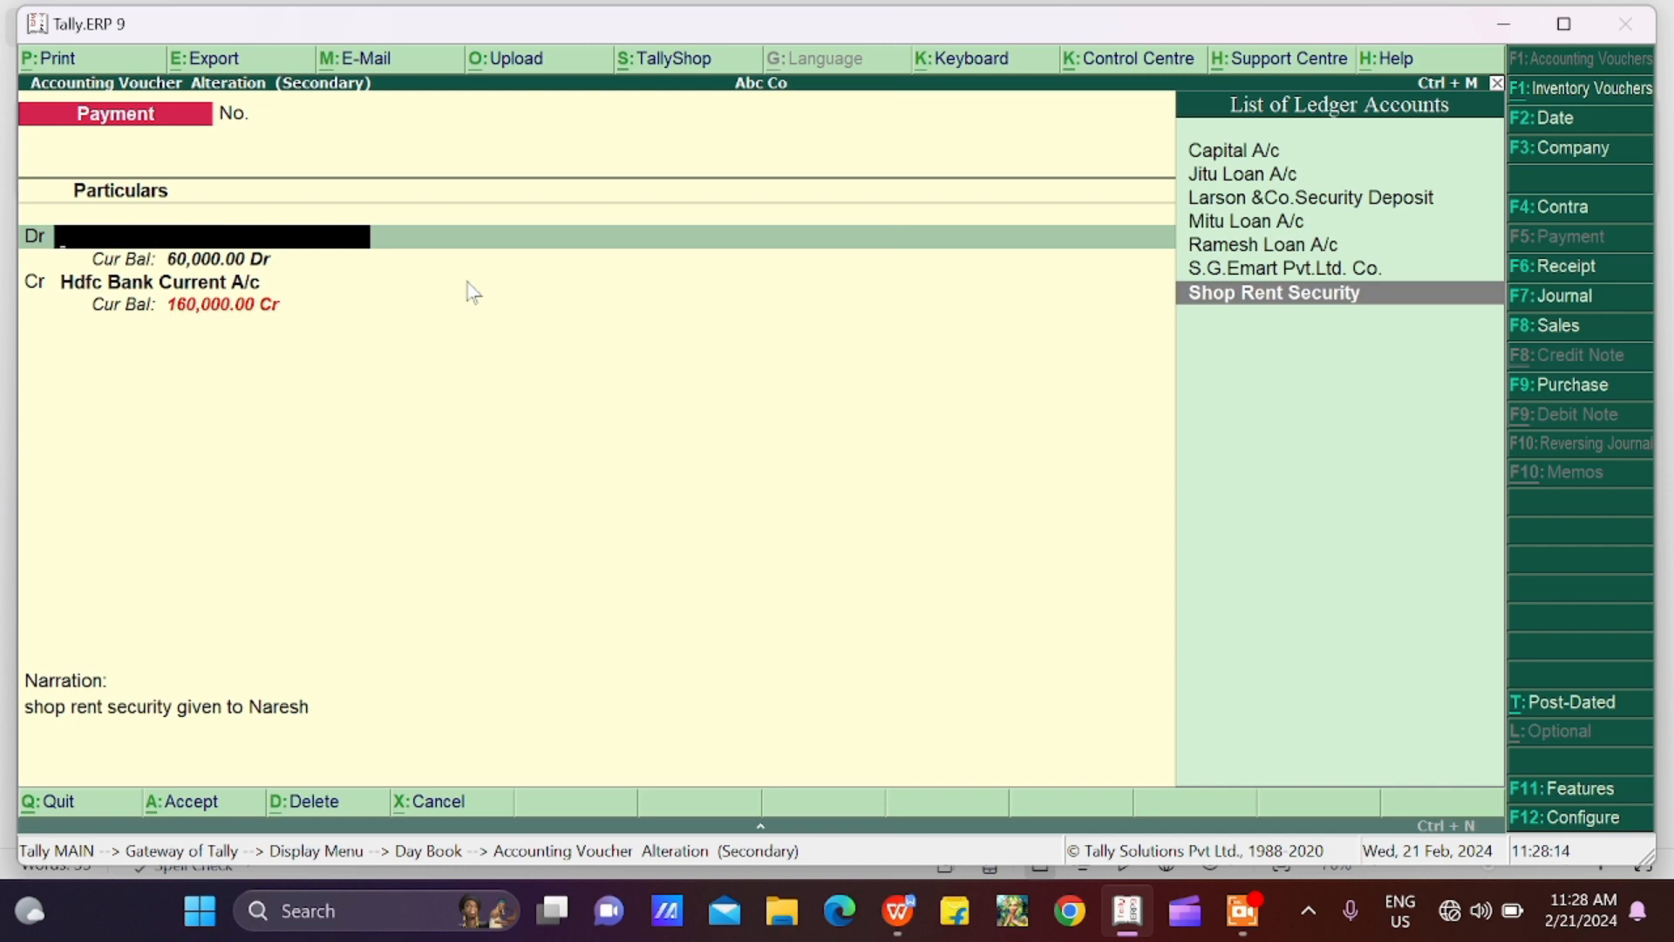
key(Escape)
key(y)
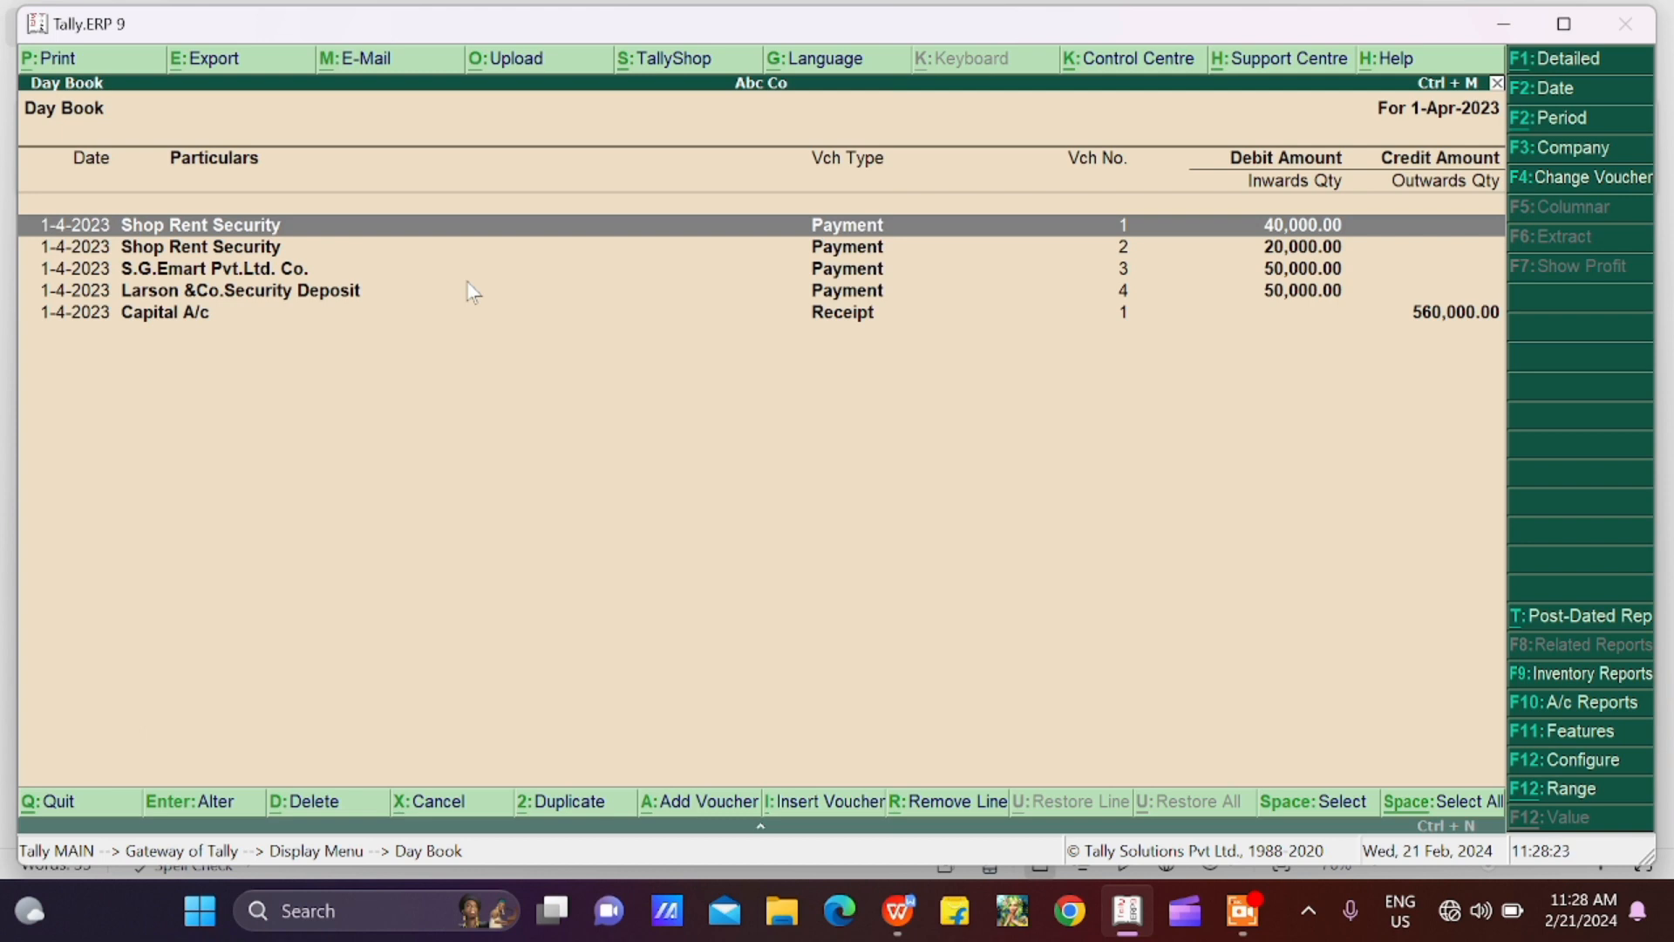
View payment voucher 2 for Shop Rent Security from the Day Book and close it without changes
key(Down)
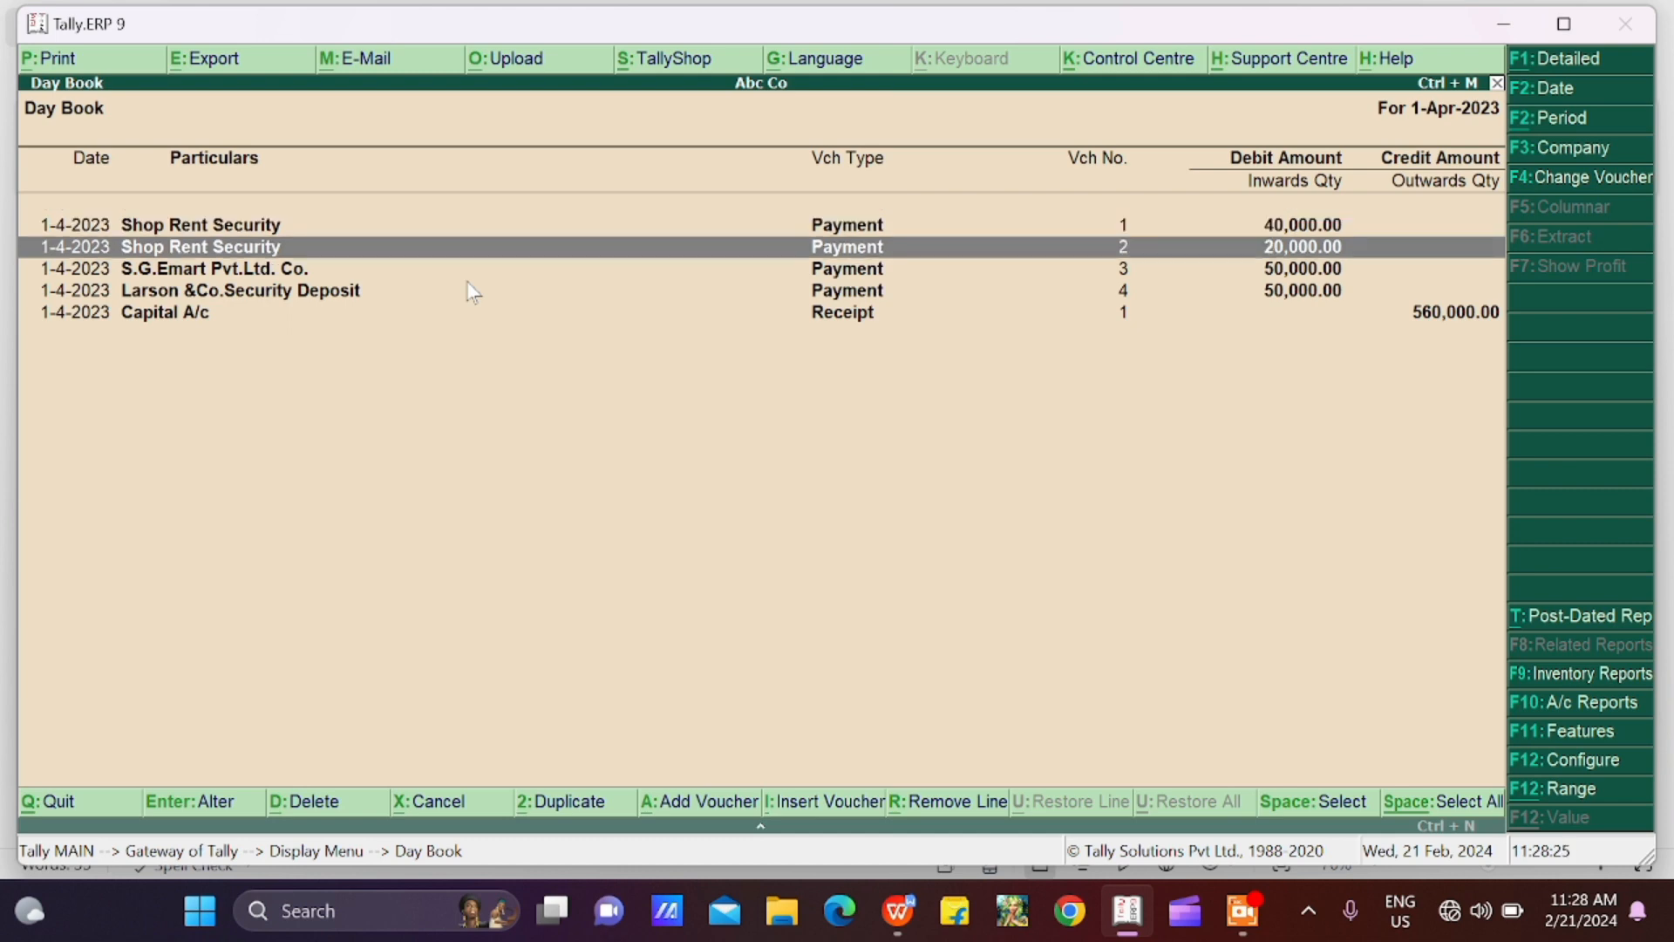
key(Return)
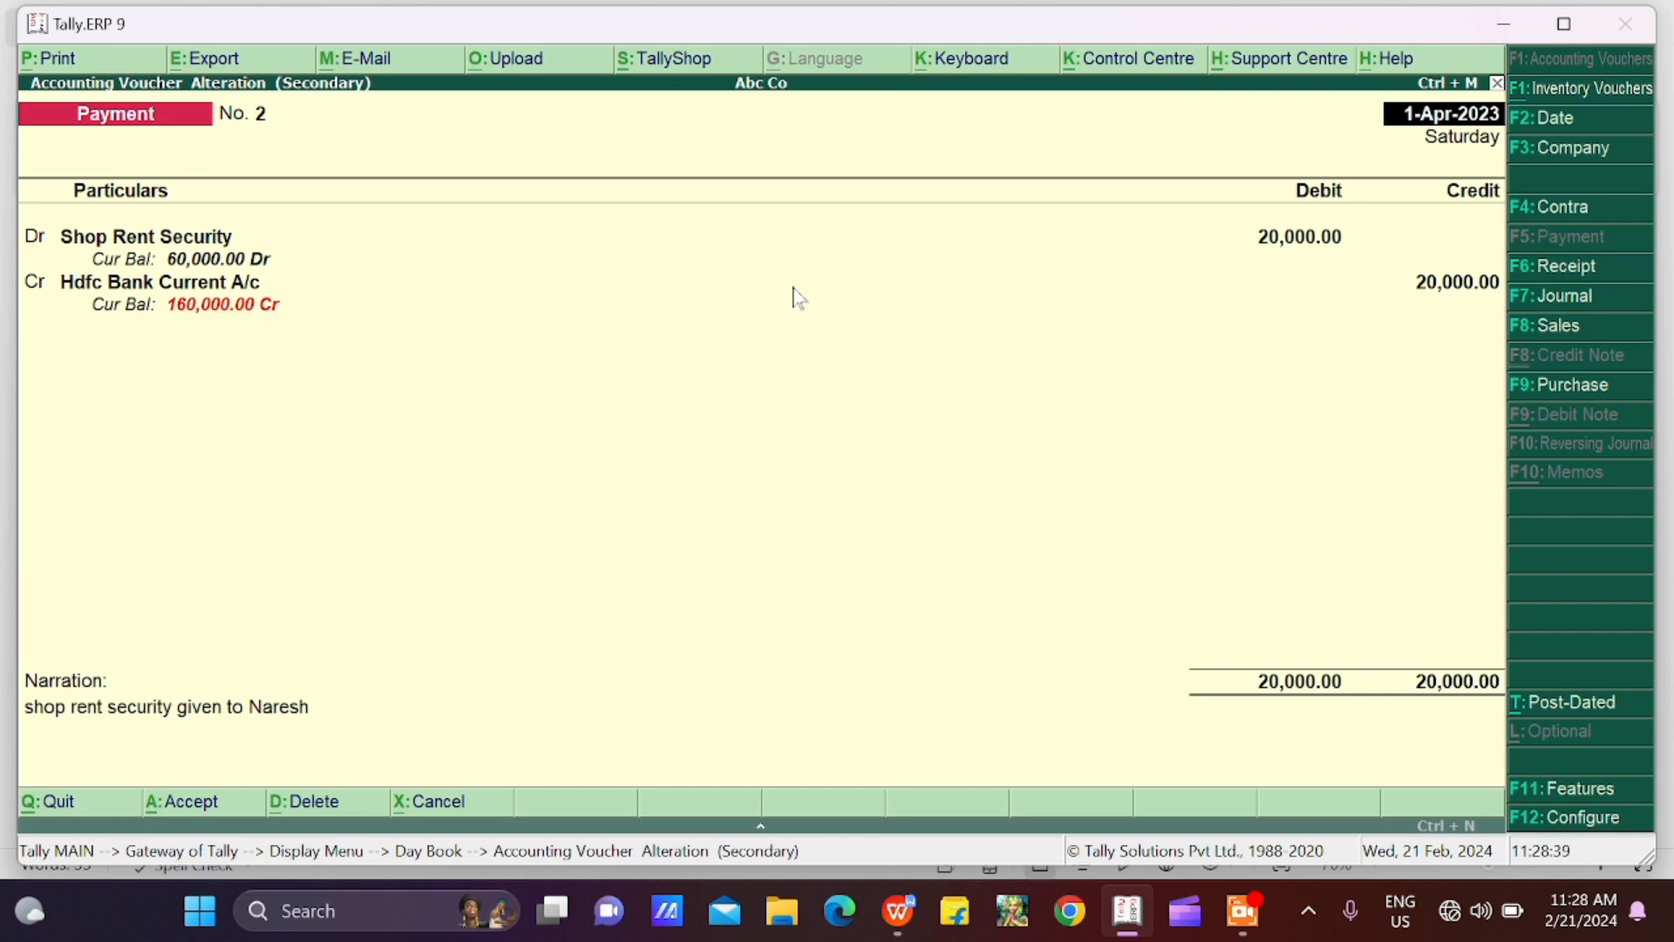
key(Escape)
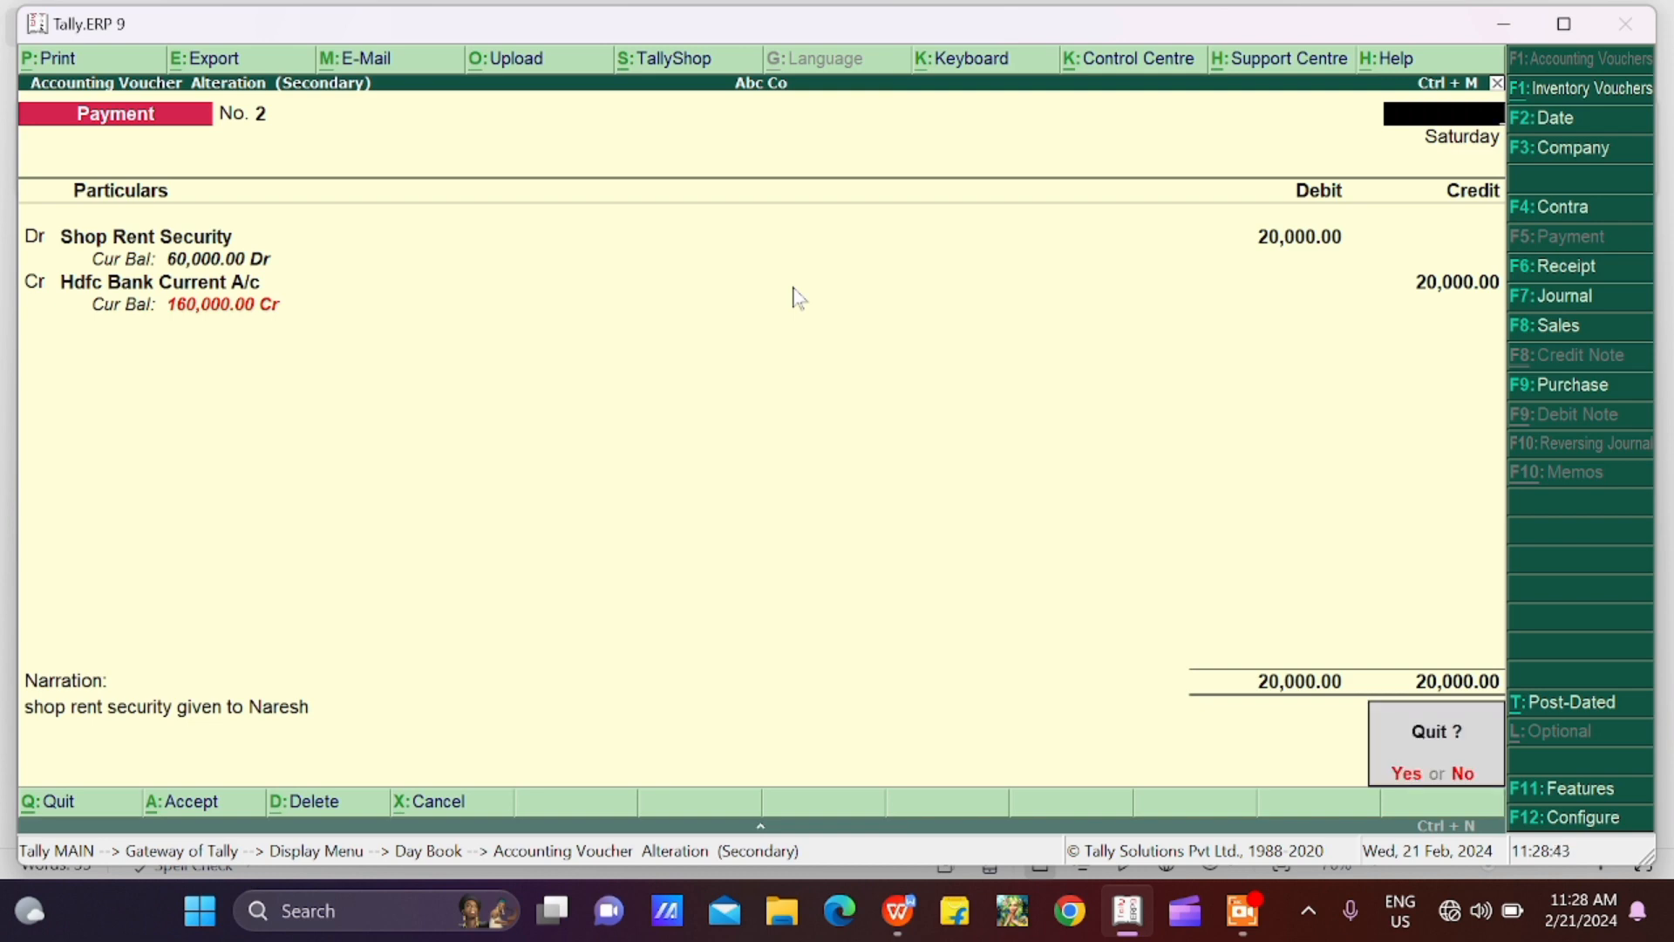
key(y)
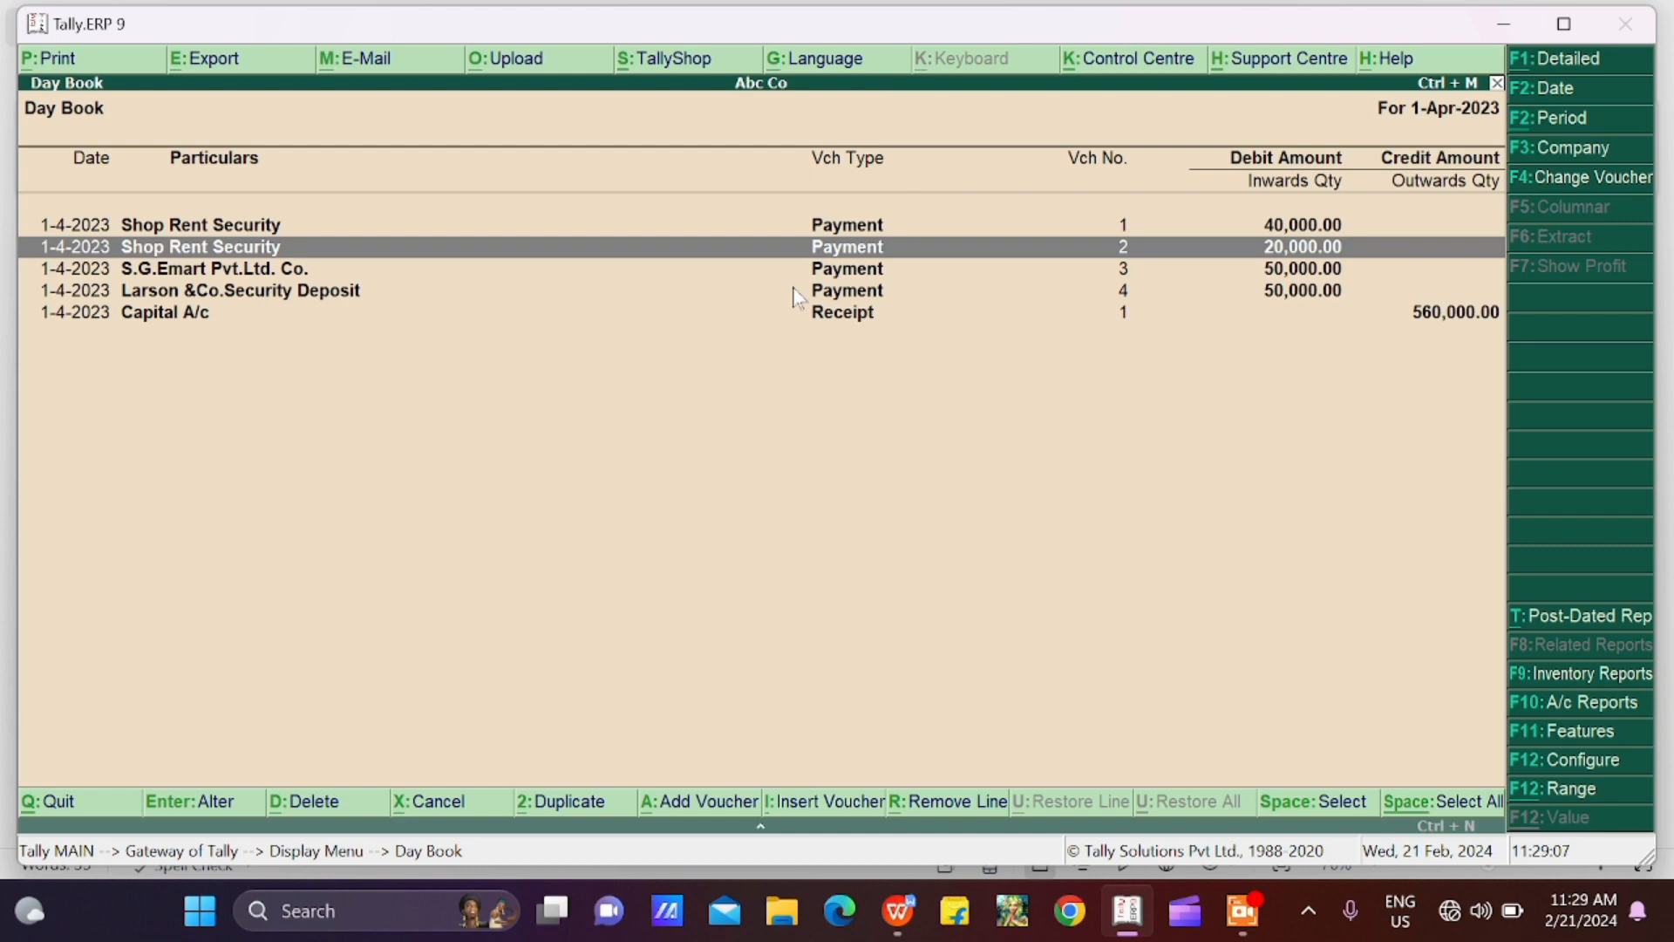
View payment voucher 3 for S.G.Emart Pvt.Ltd. Co. from the Day Book and close it without changes
key(Down)
key(Return)
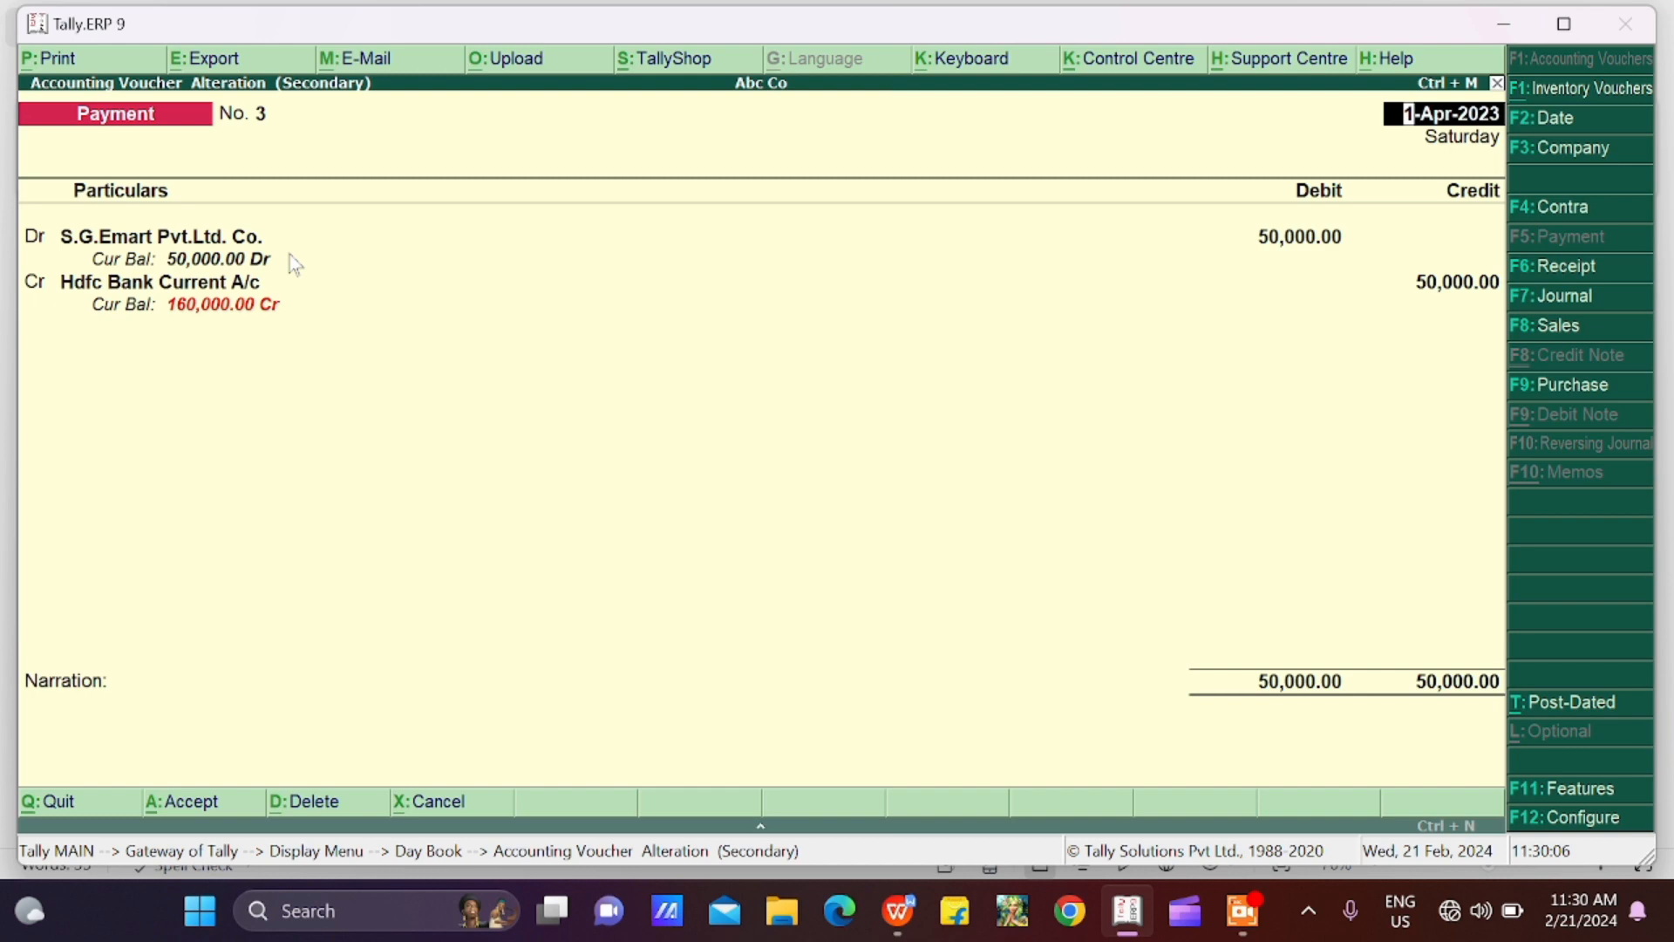
key(Escape)
key(Escape)
key(Return)
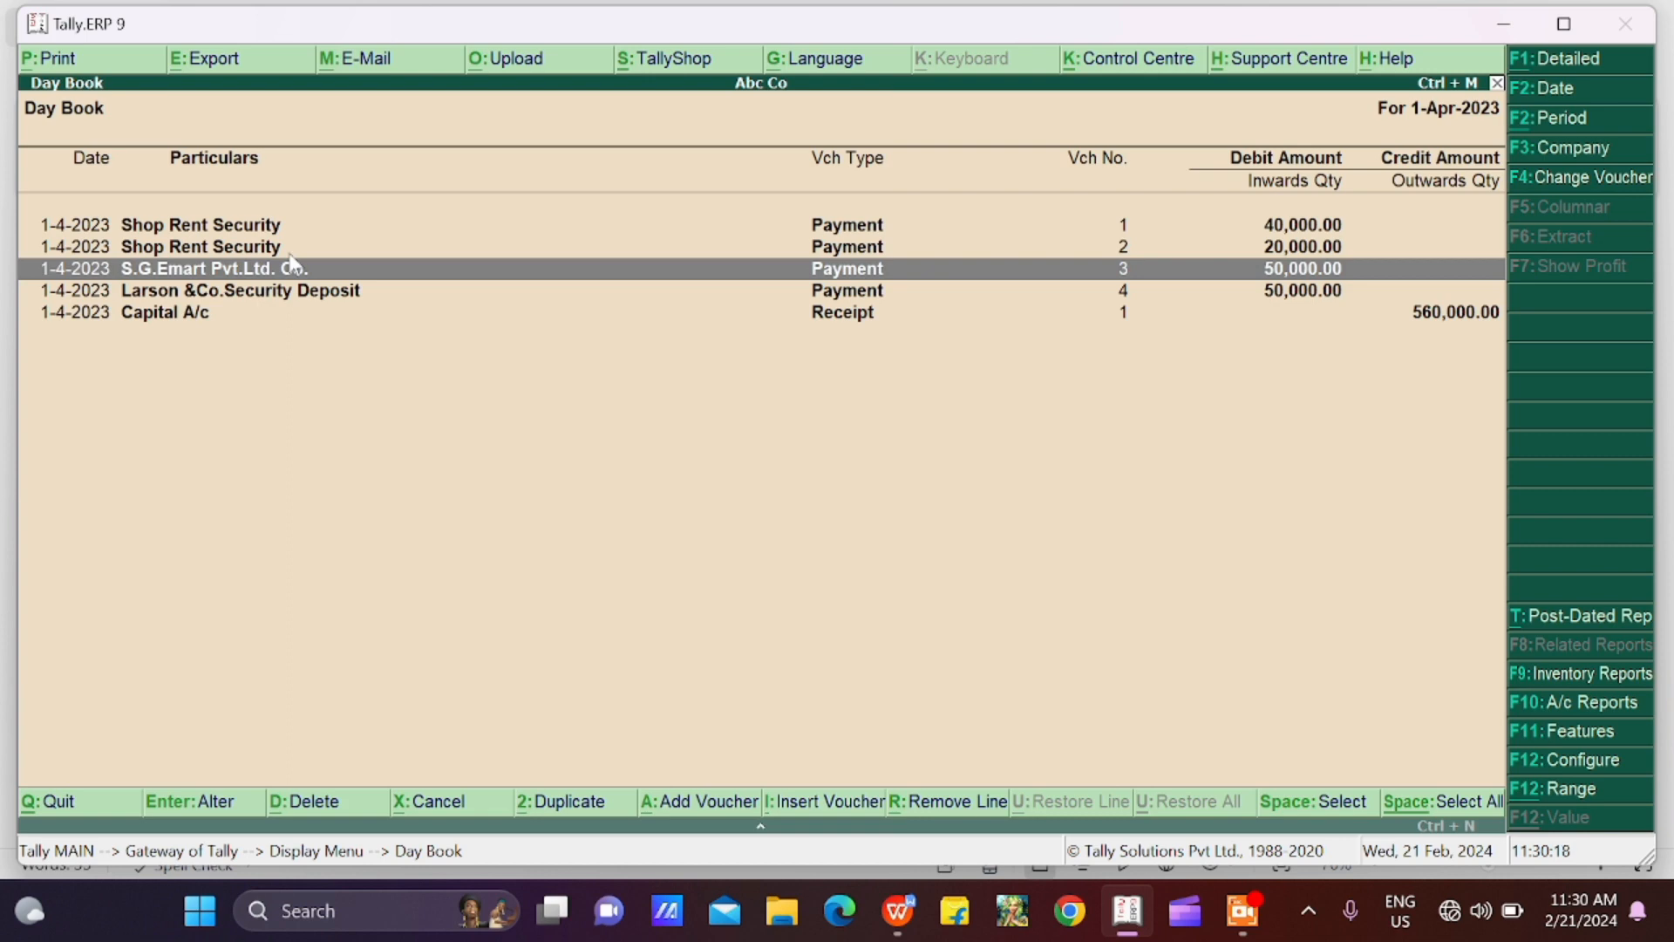
View payment voucher 4 for Larson &Co.Security Deposit from the Day Book and close it without changes
key(Down)
key(Return)
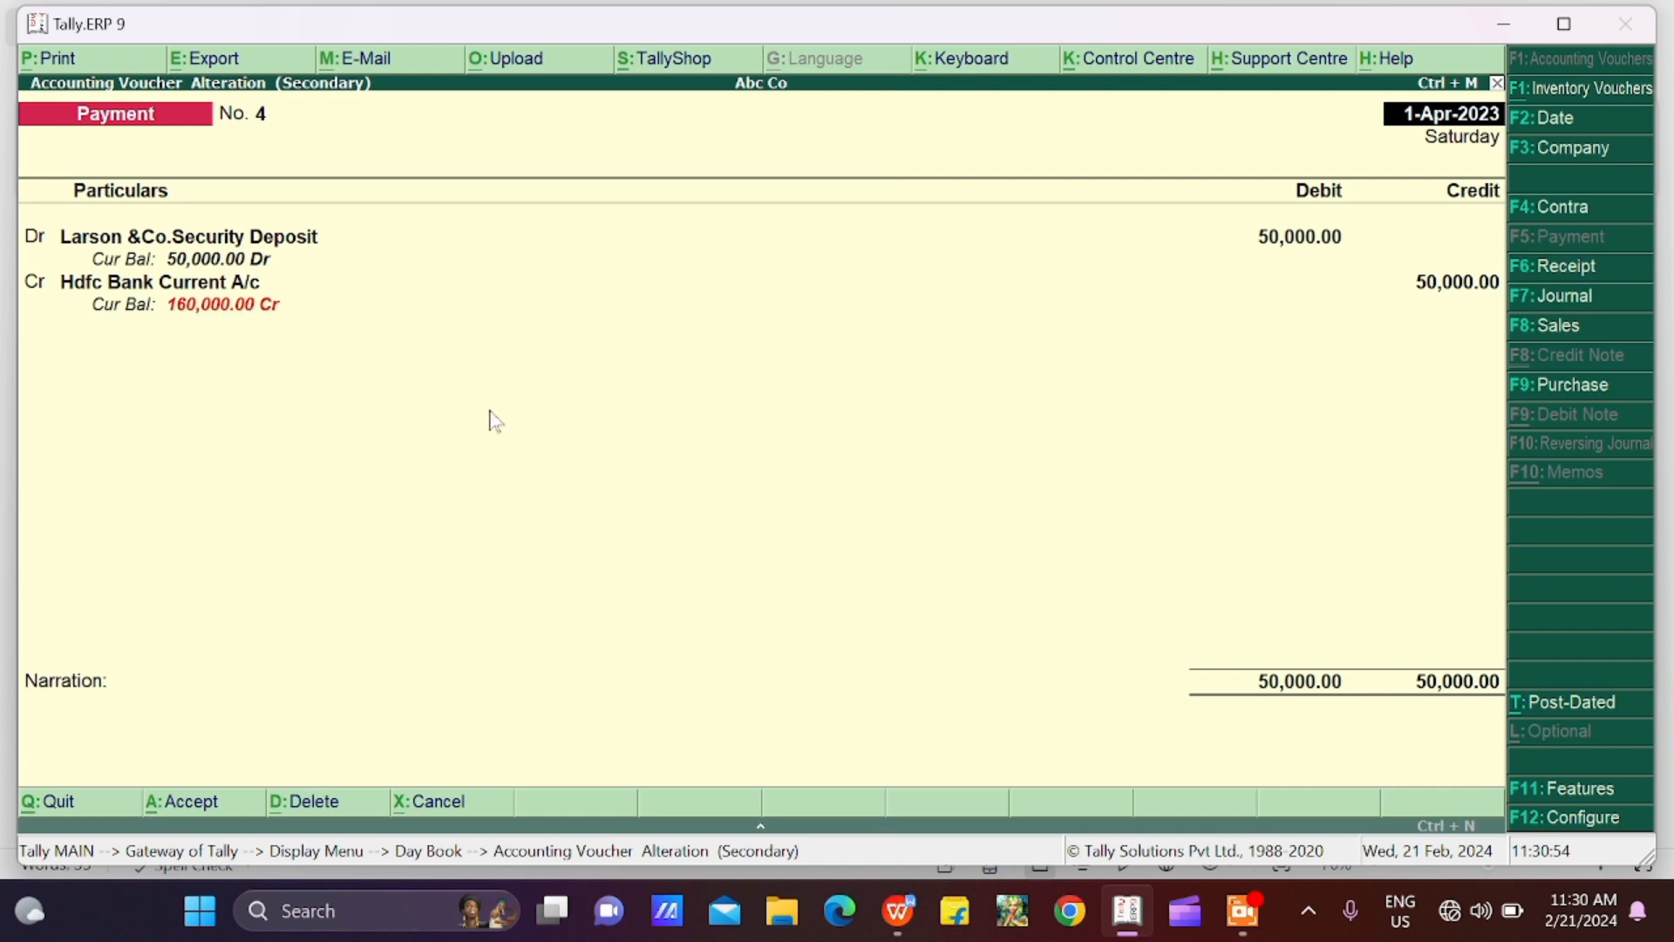
key(Escape)
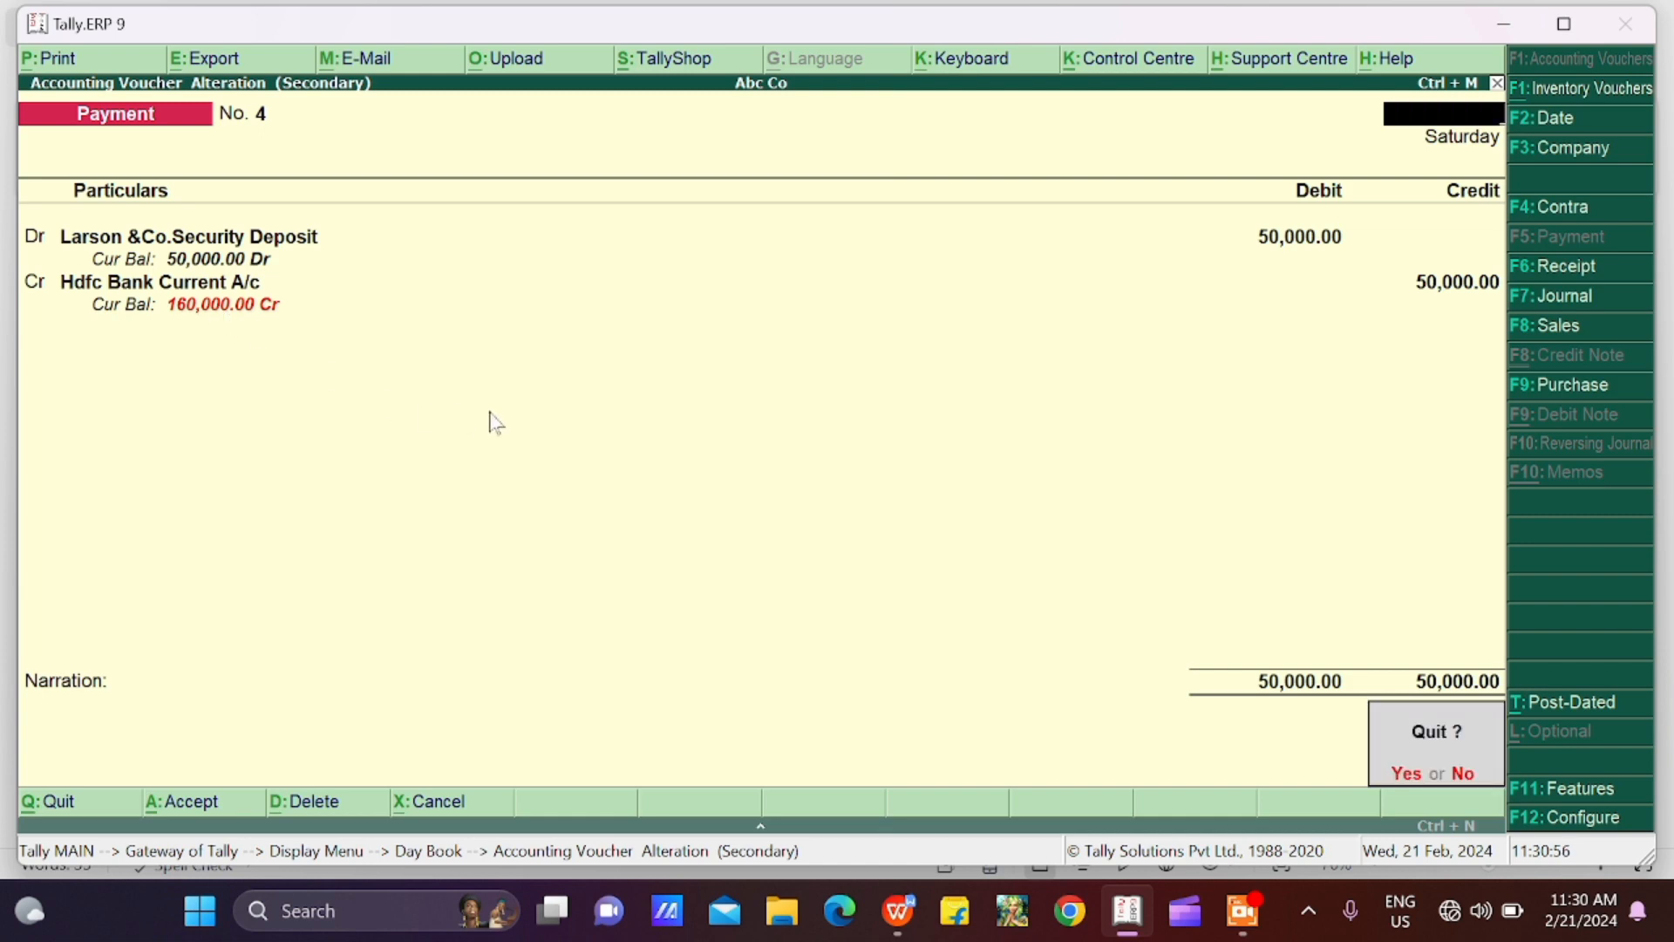
key(y)
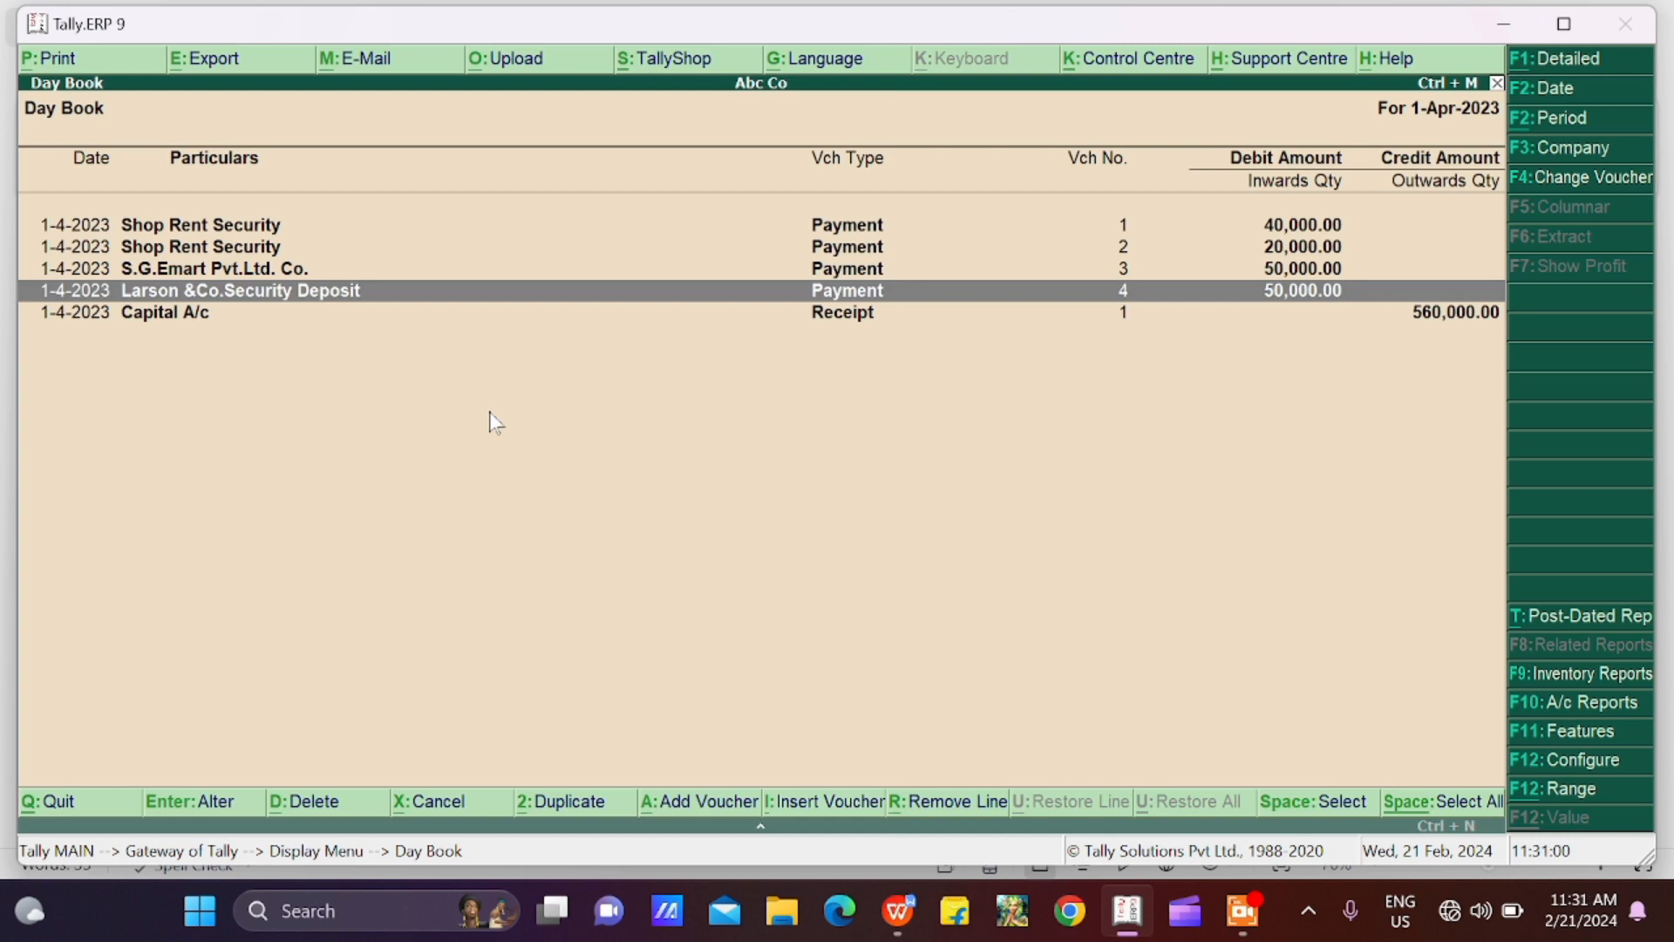
Leave the Day Book and open Abc Co's Balance Sheet in detailed view
key(Escape)
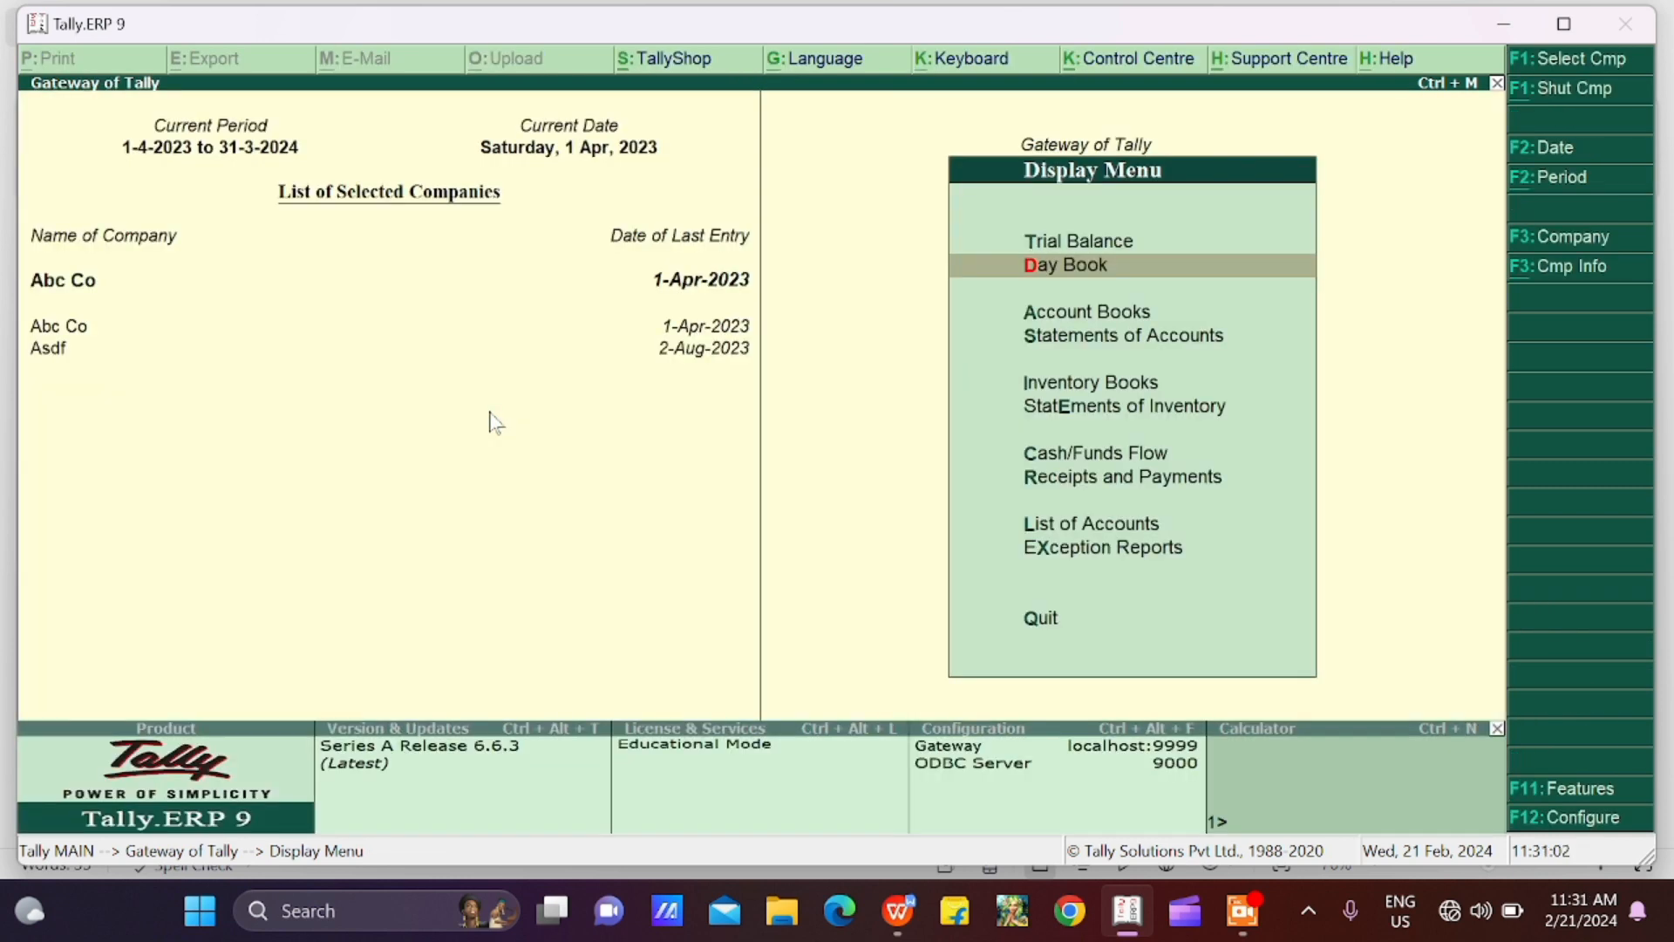
key(Escape)
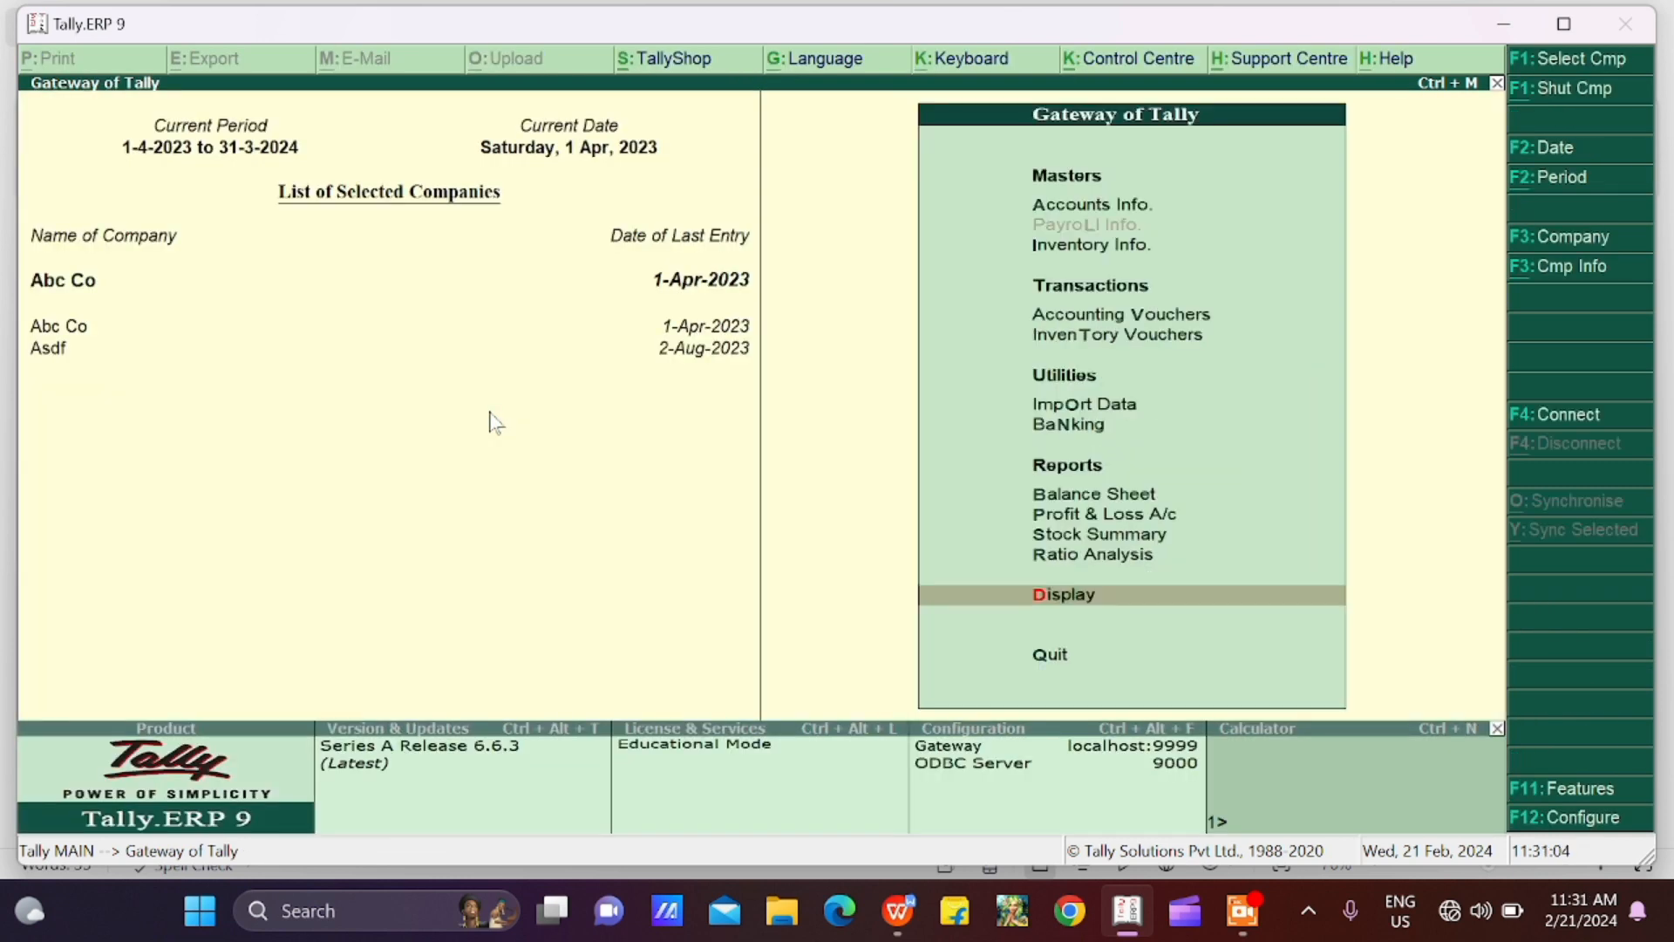
key(Up)
key(Up)
key(Up)
key(Up)
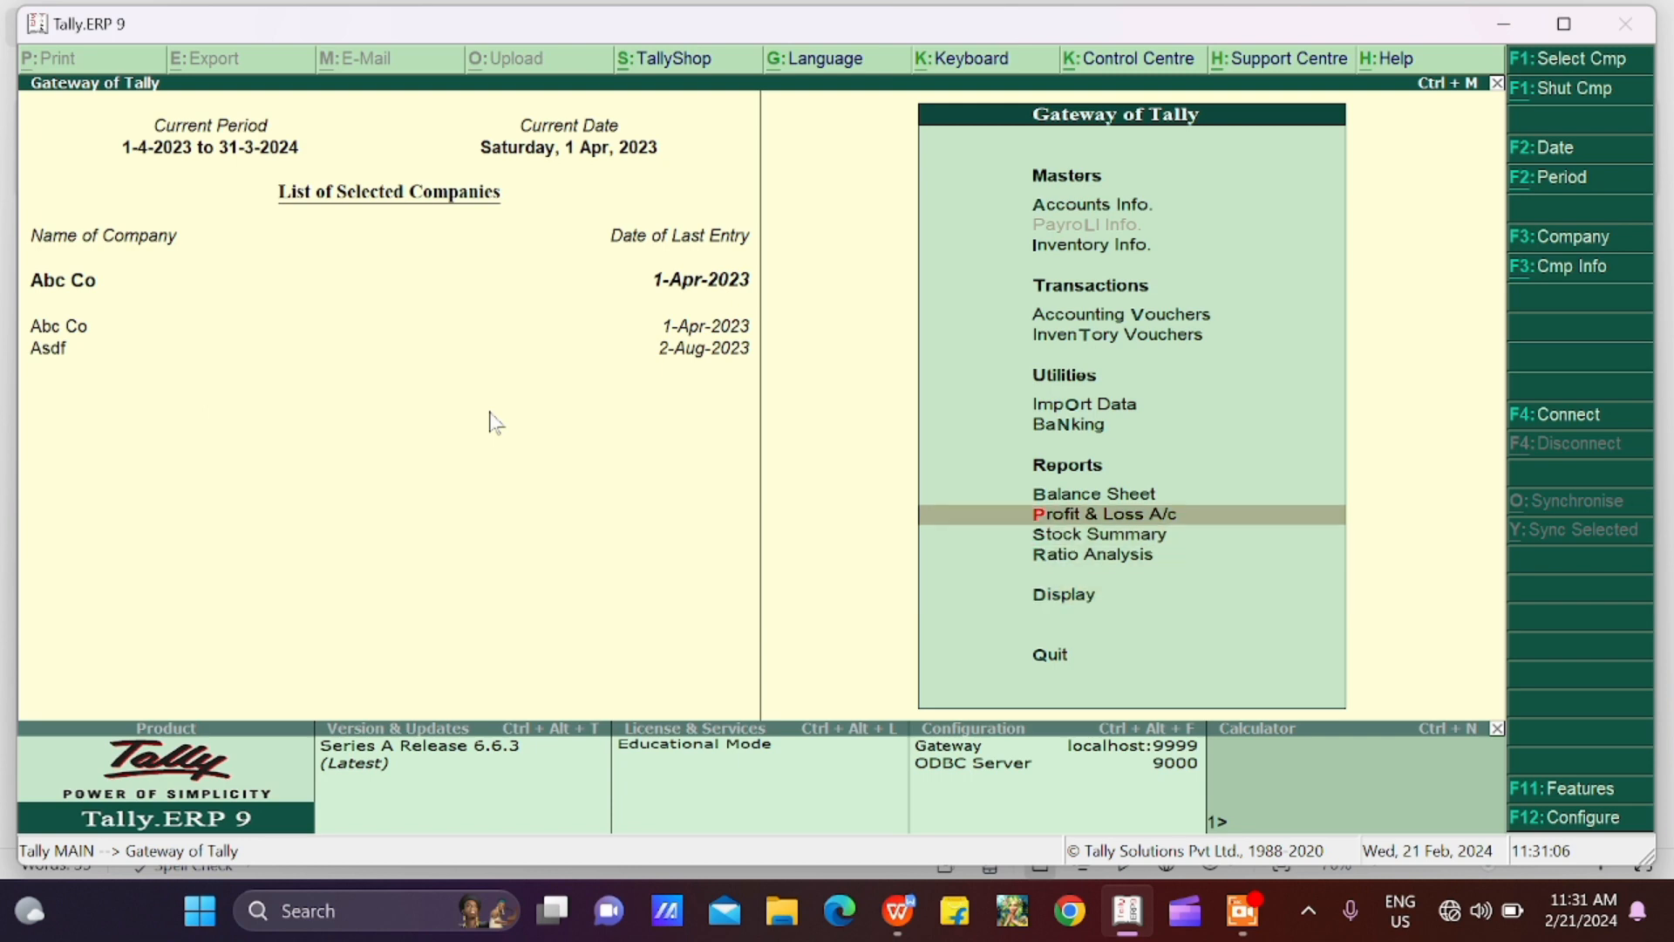
key(Return)
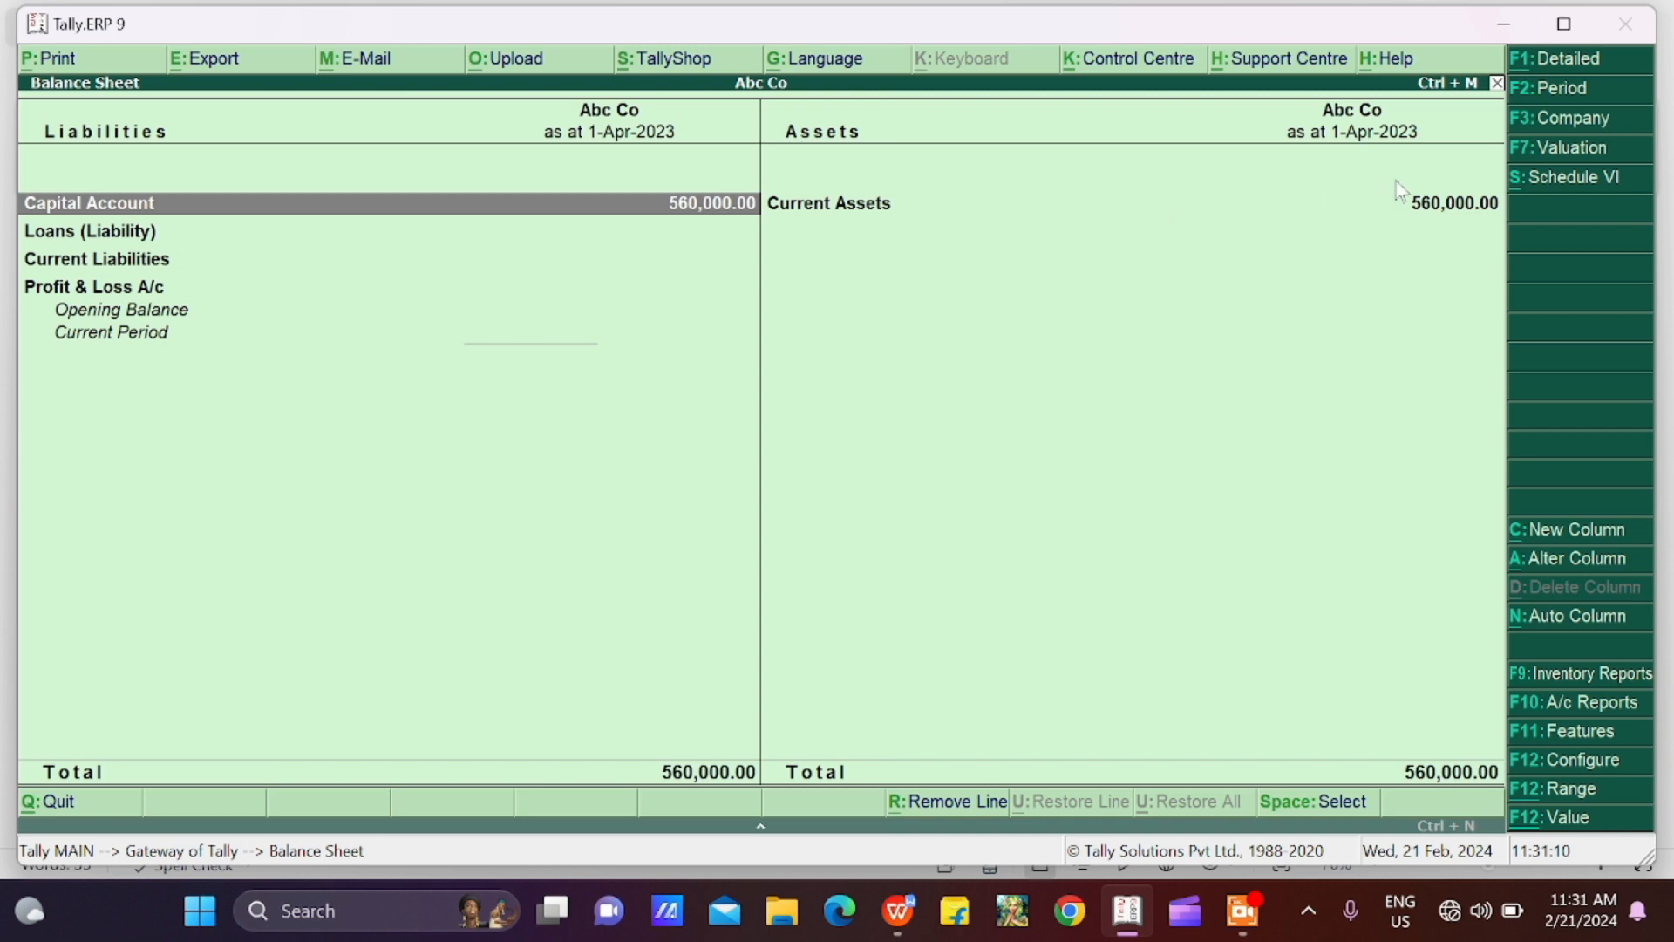
click(1559, 64)
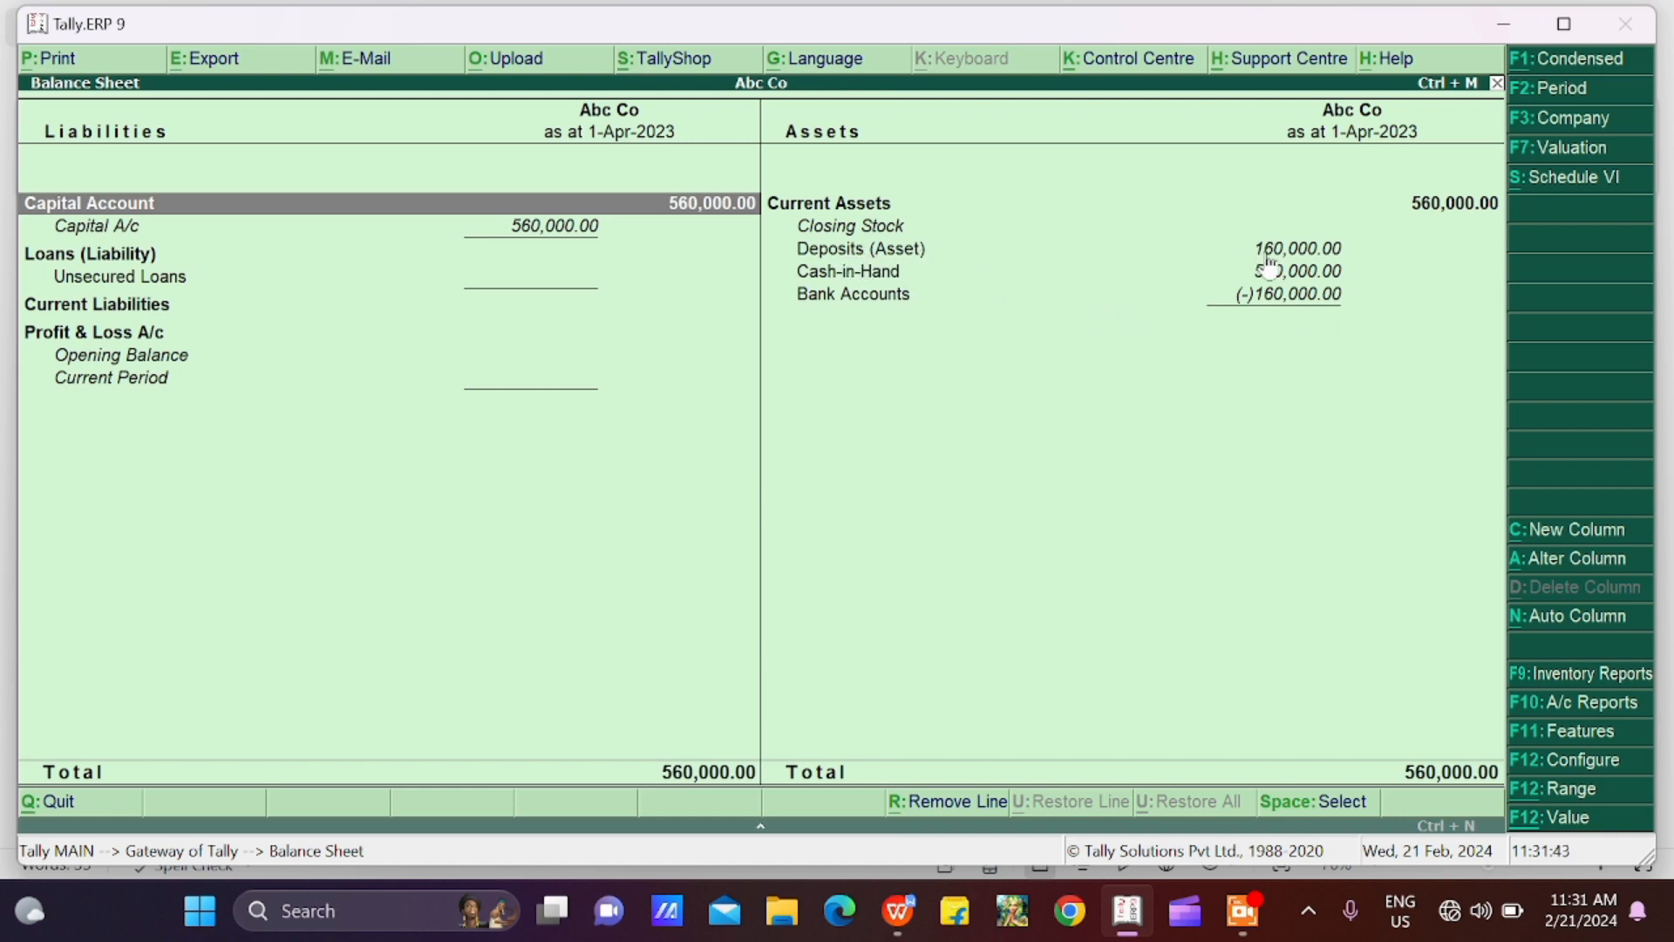
Open the Deposits (Asset) group summary from the Balance Sheet and examine its ledger closing balances
click(911, 259)
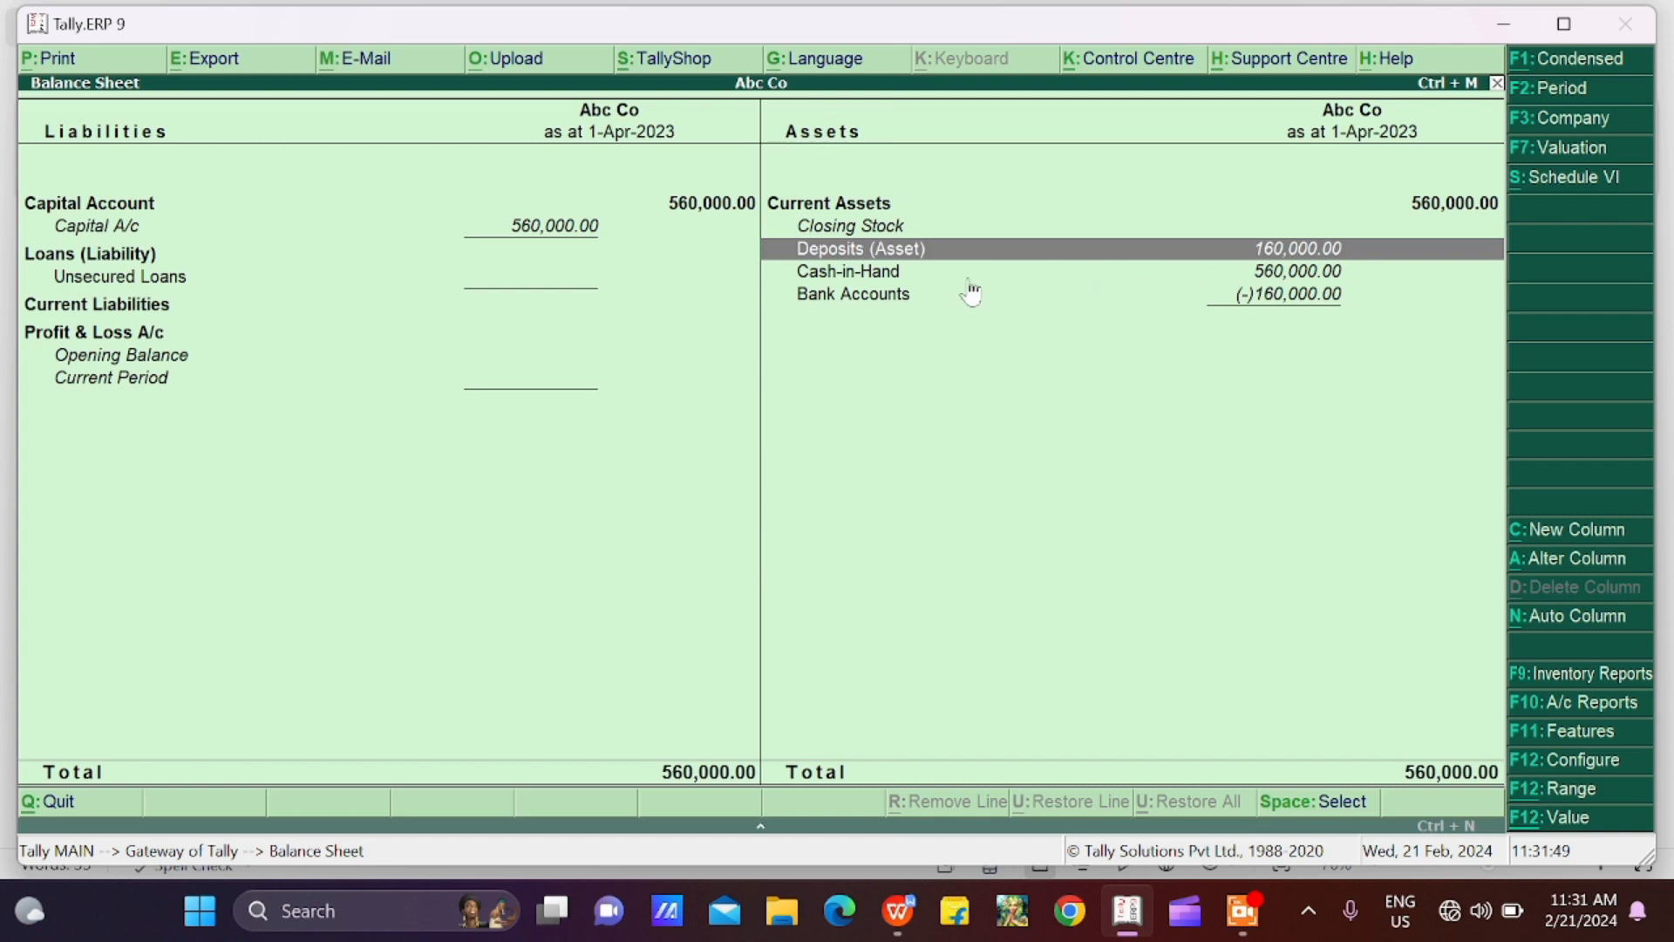
key(Return)
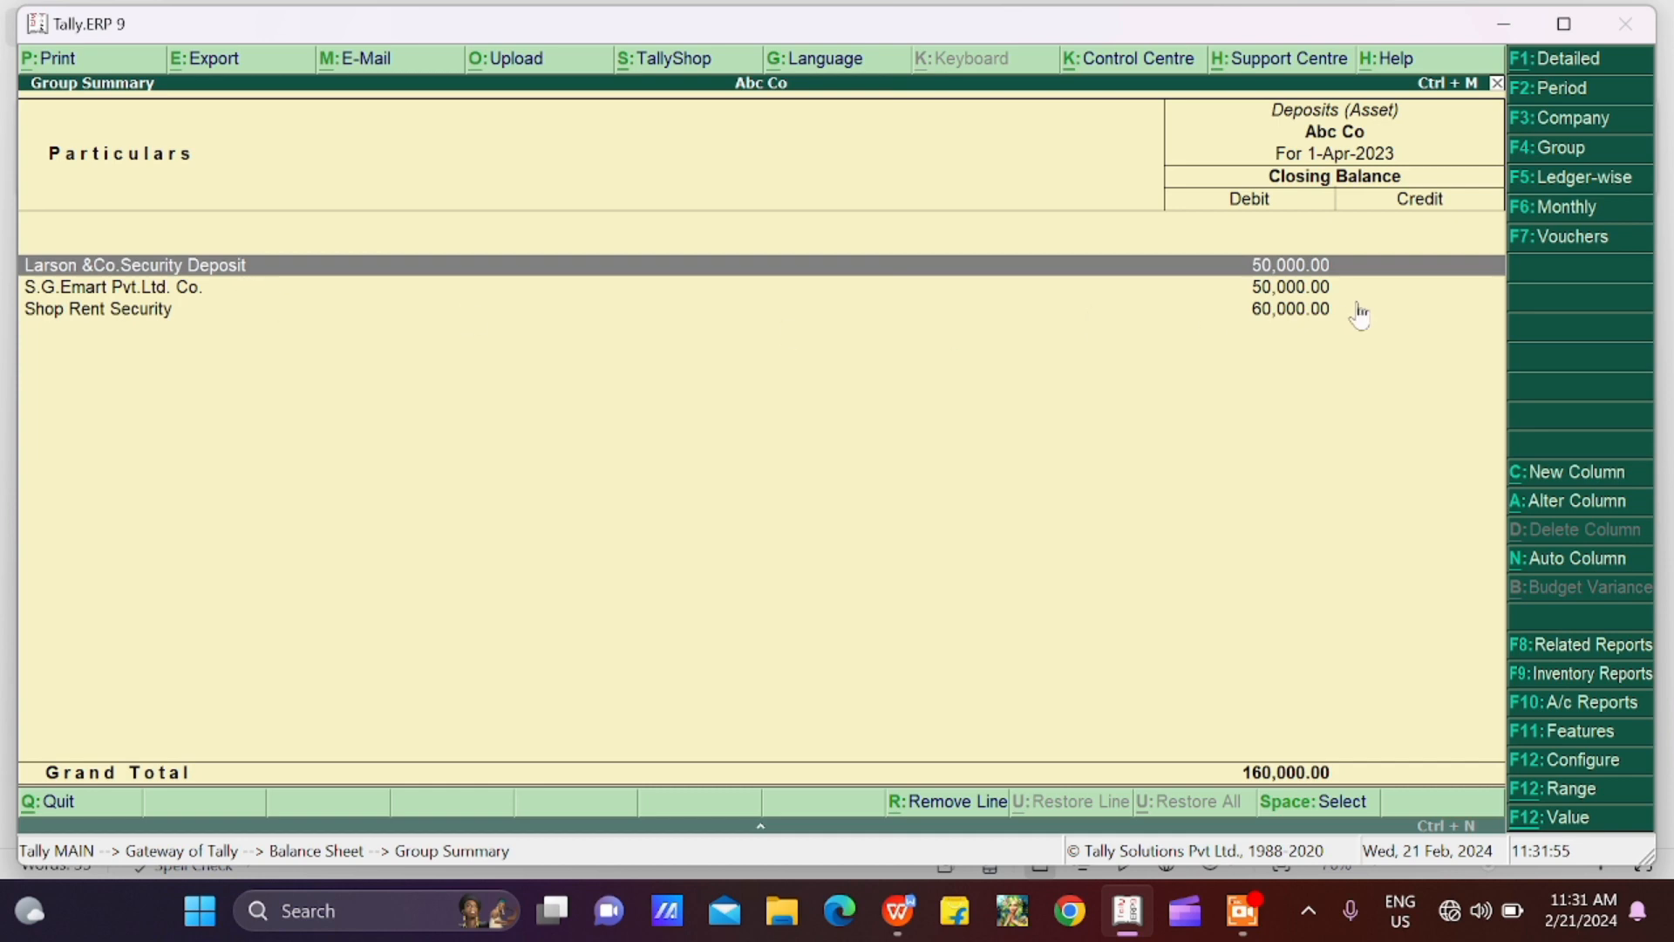
key(Down)
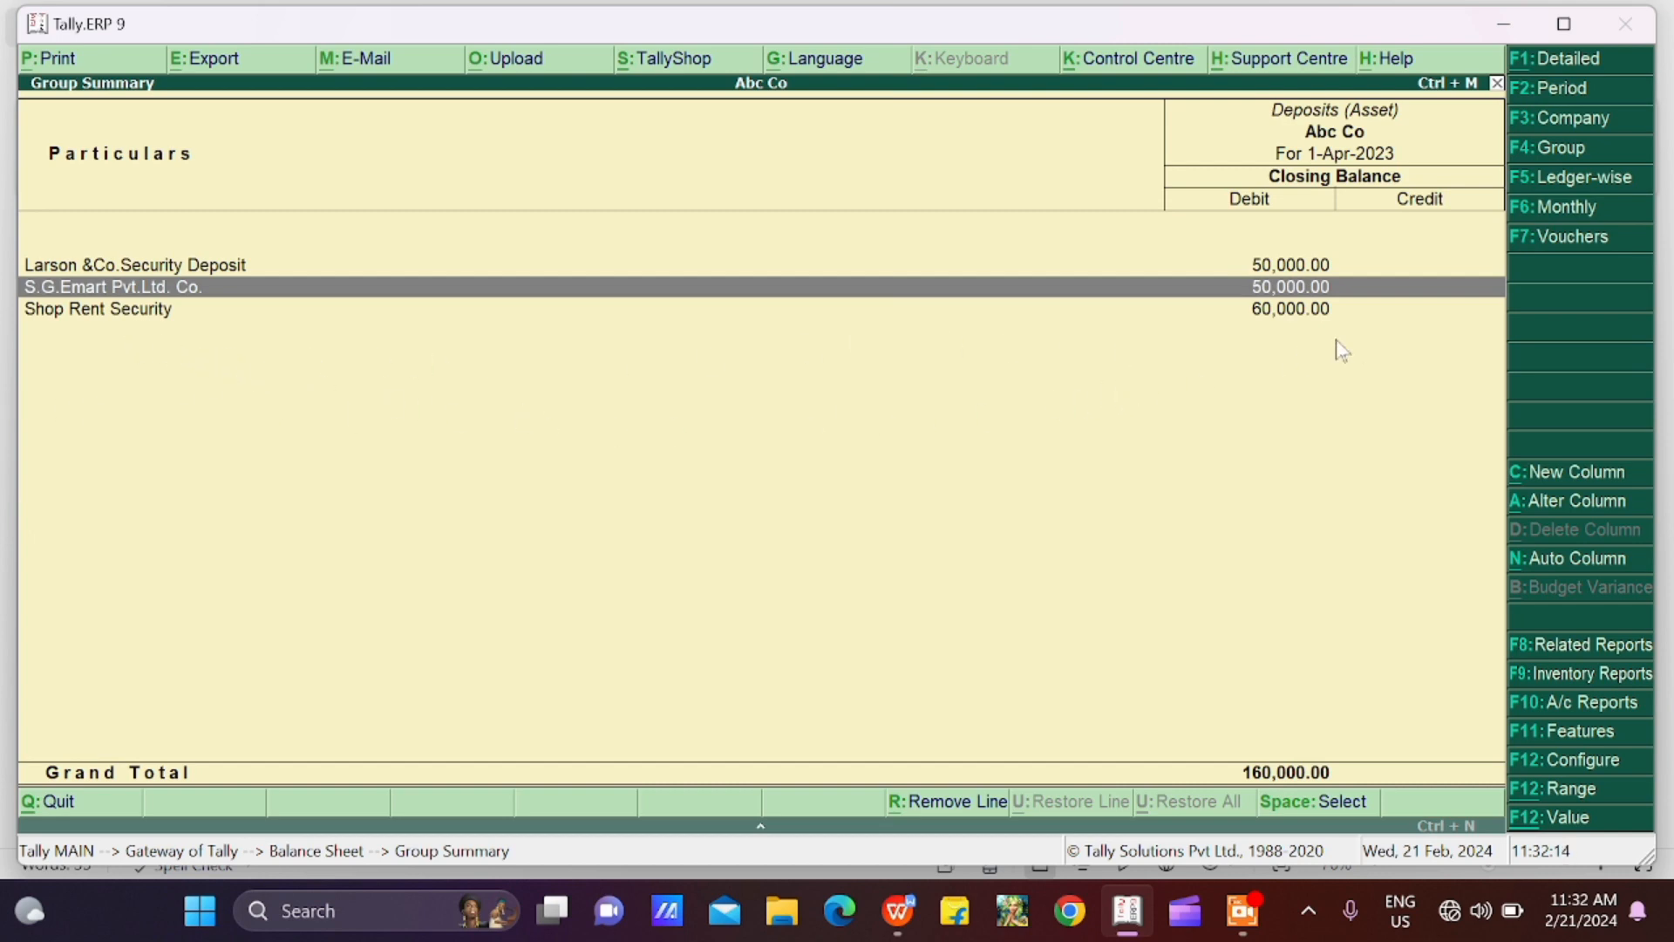
Leave the Deposits (Asset) summary, return to the Gateway of Tally, and reopen the Balance Sheet
key(Escape)
key(Escape)
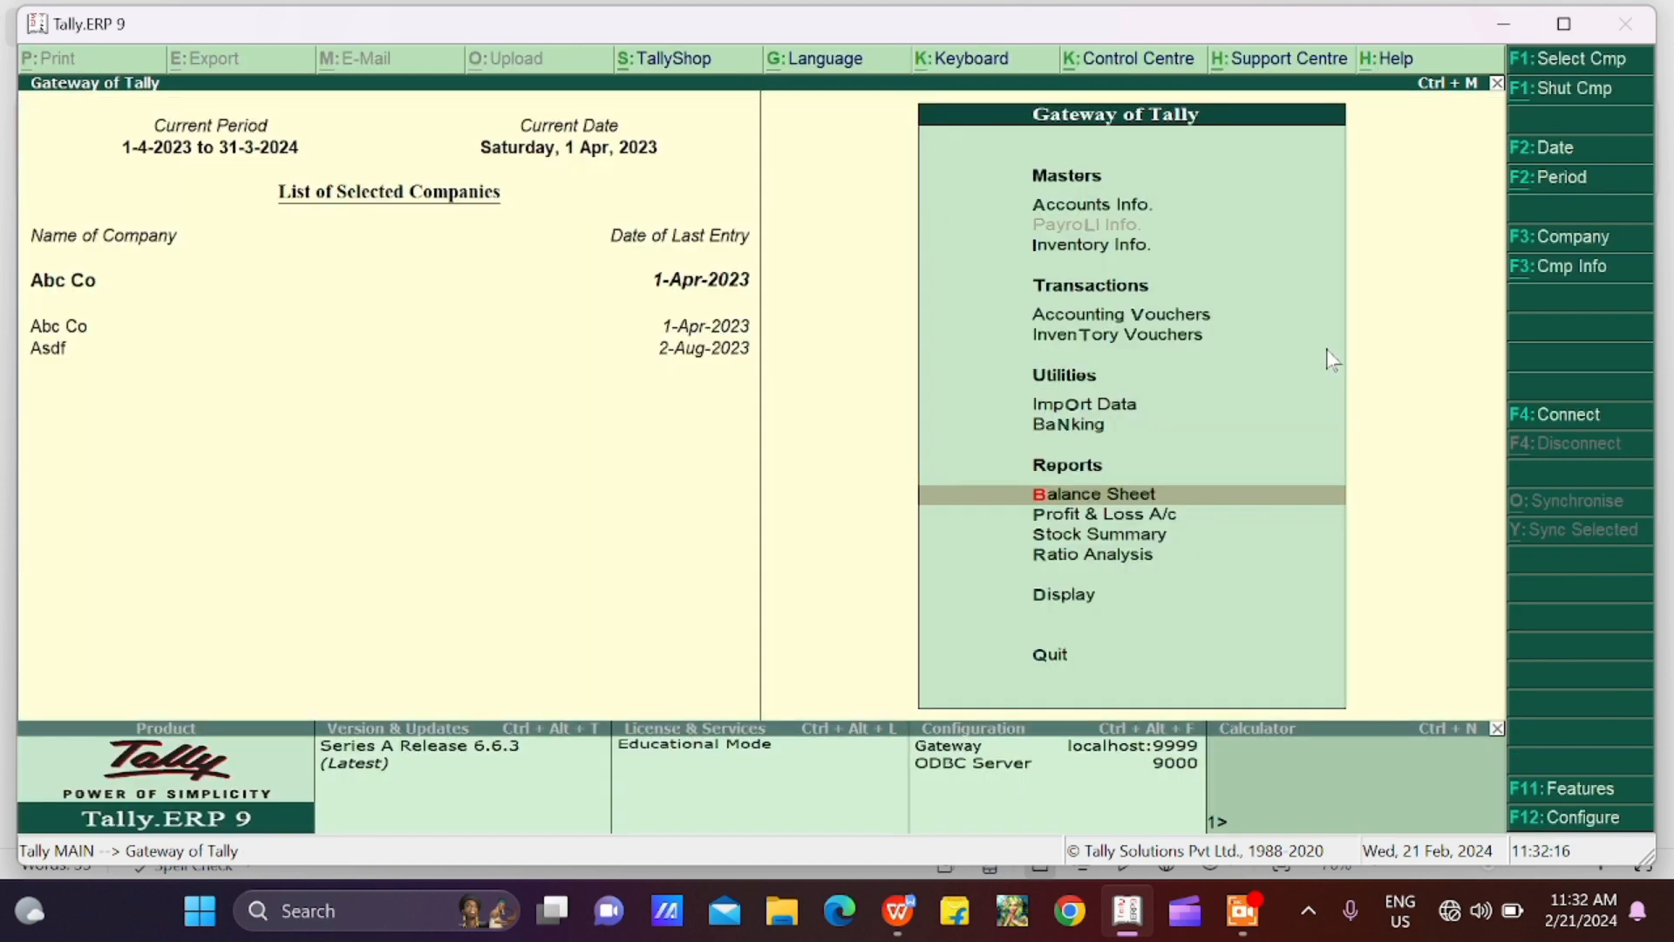
key(Return)
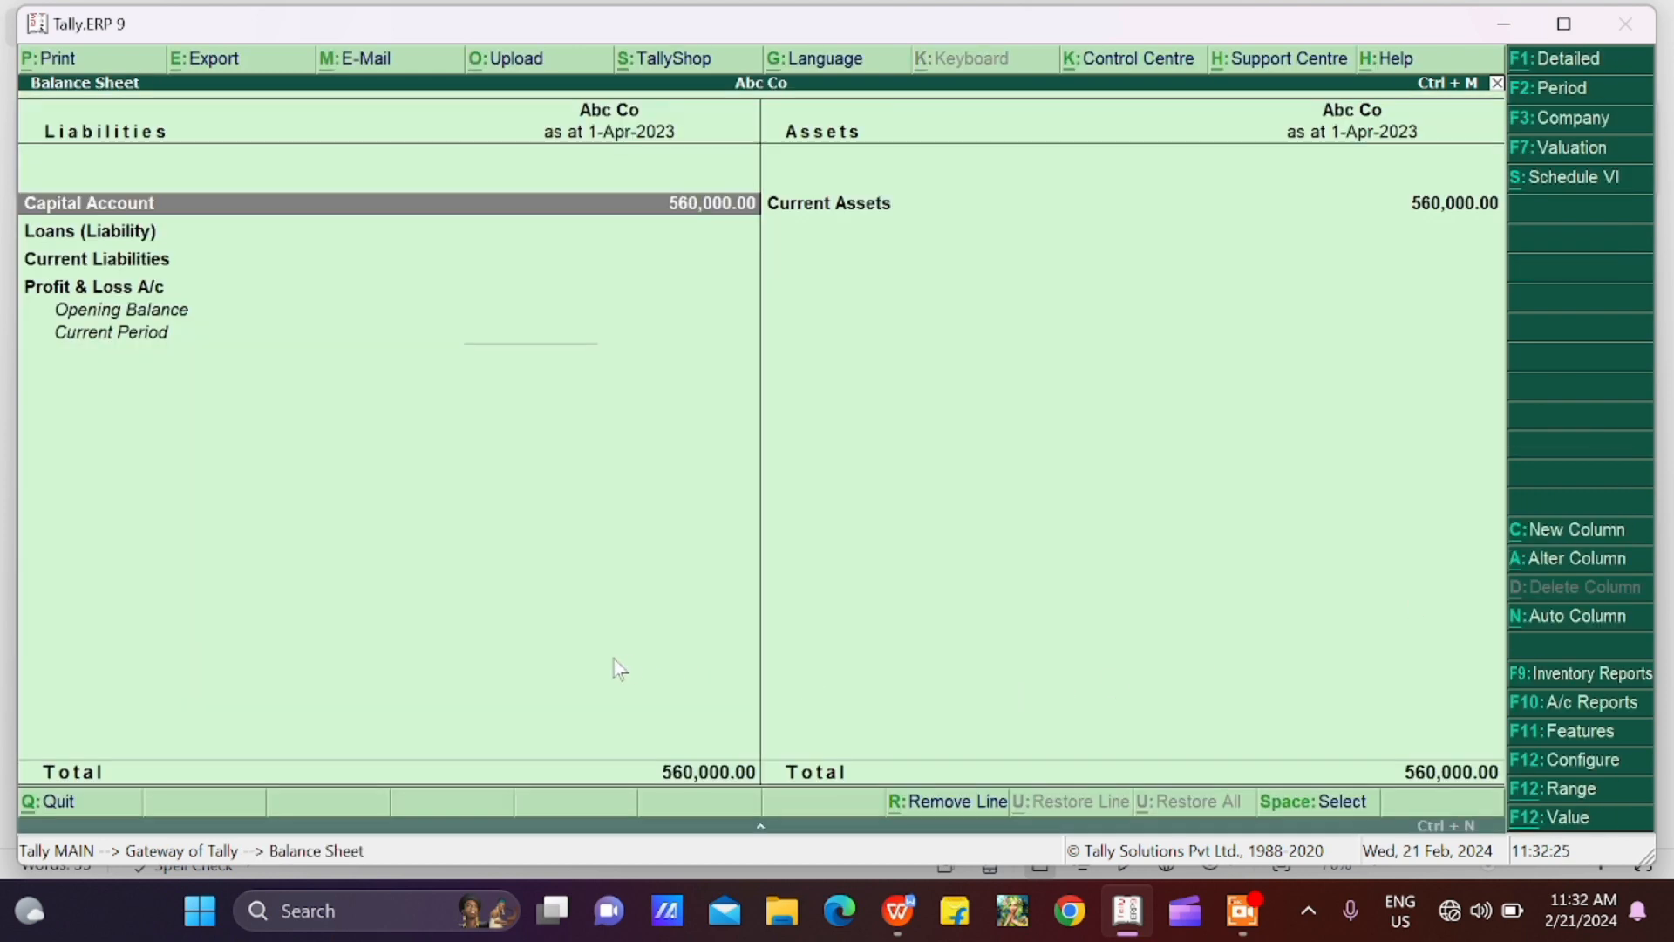